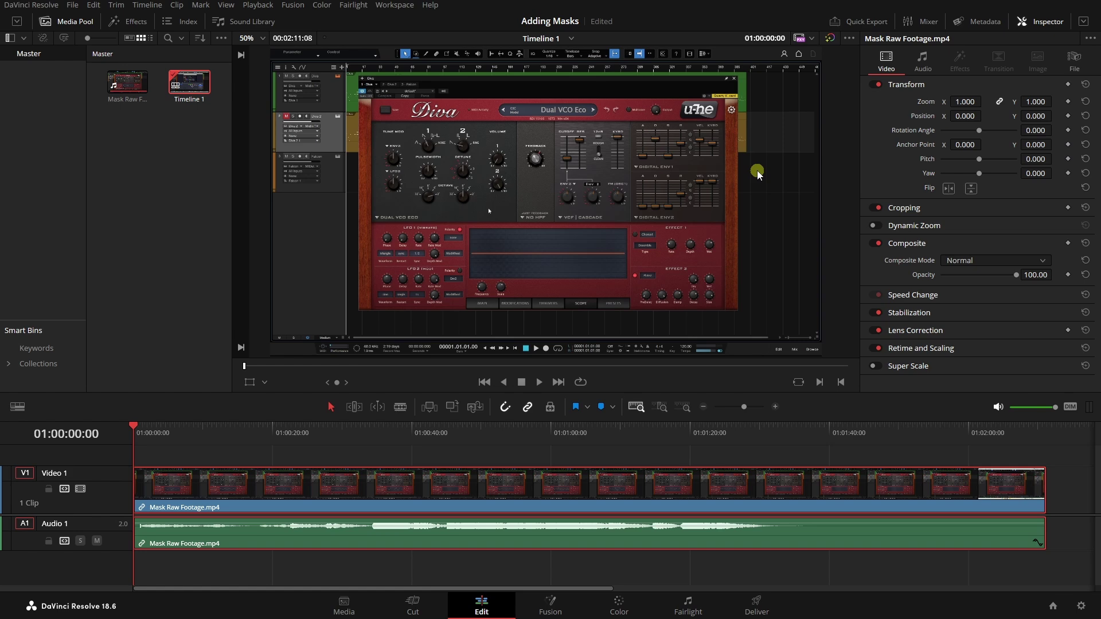
# Switch to the Color page for the 'Mask Raw Footage.mp4' clip.
pyautogui.click(615, 605)
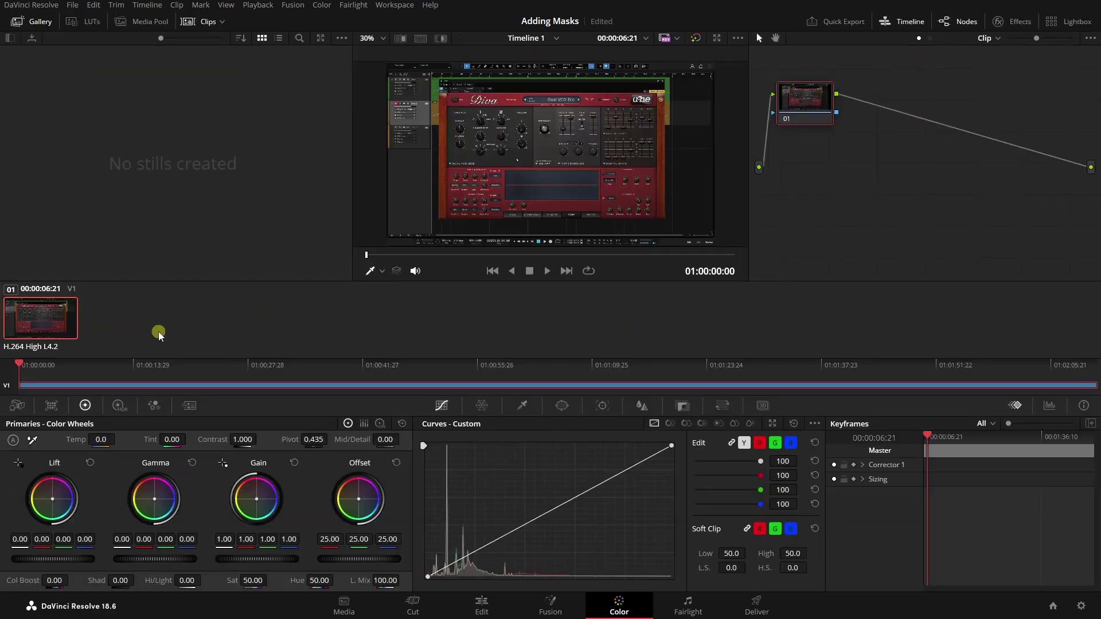
# Hide the clip thumbnail strip and the mini timeline to enlarge the viewer and node graph.
pyautogui.click(204, 22)
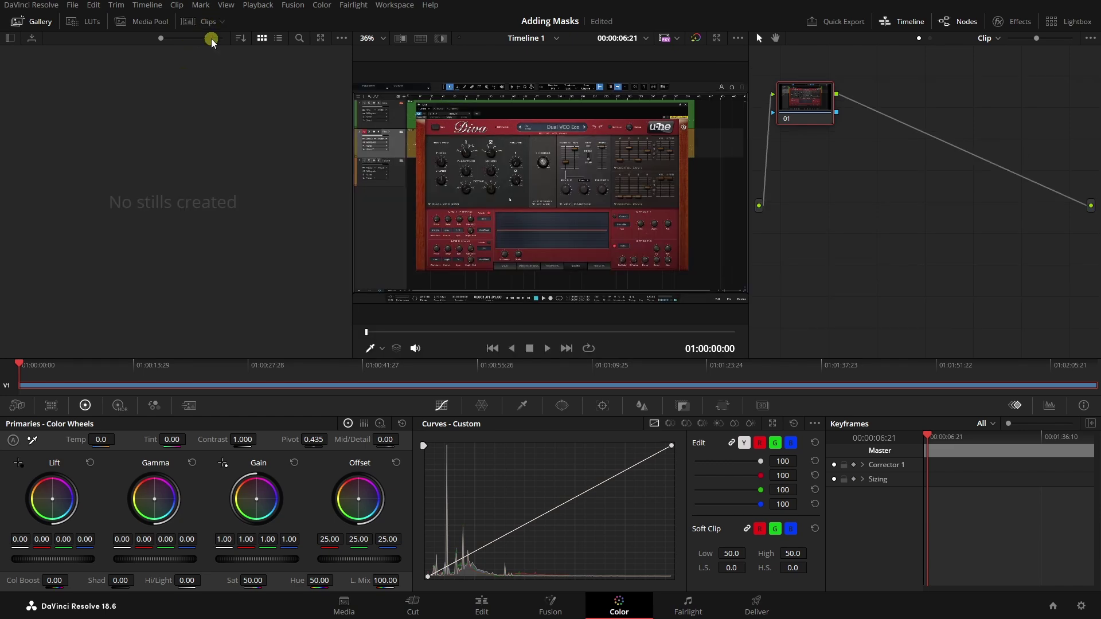
pyautogui.click(205, 21)
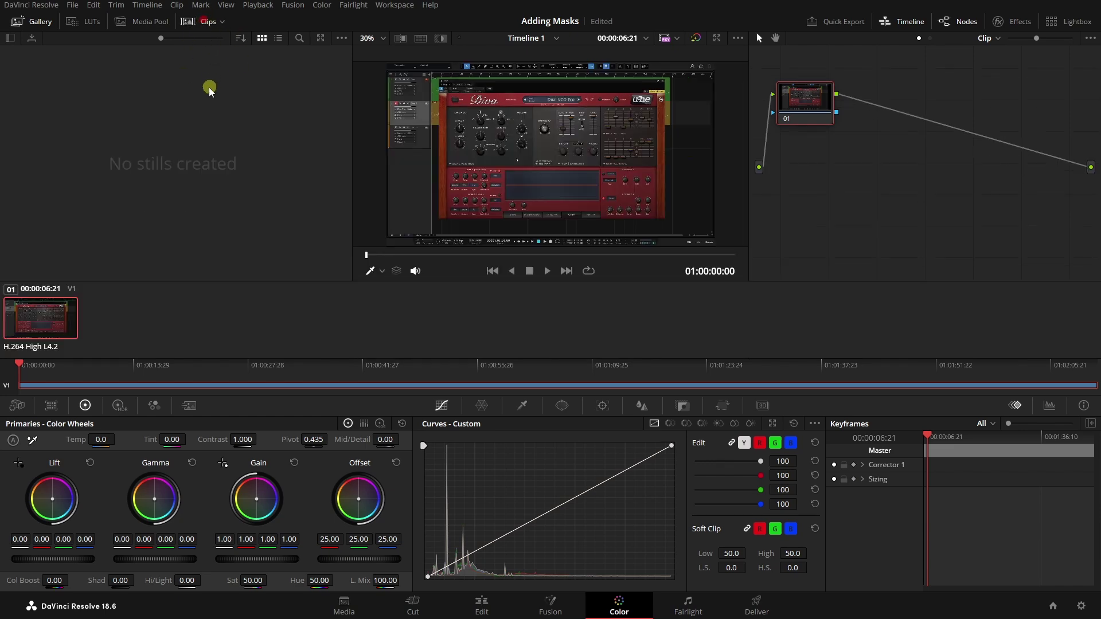
pyautogui.click(205, 22)
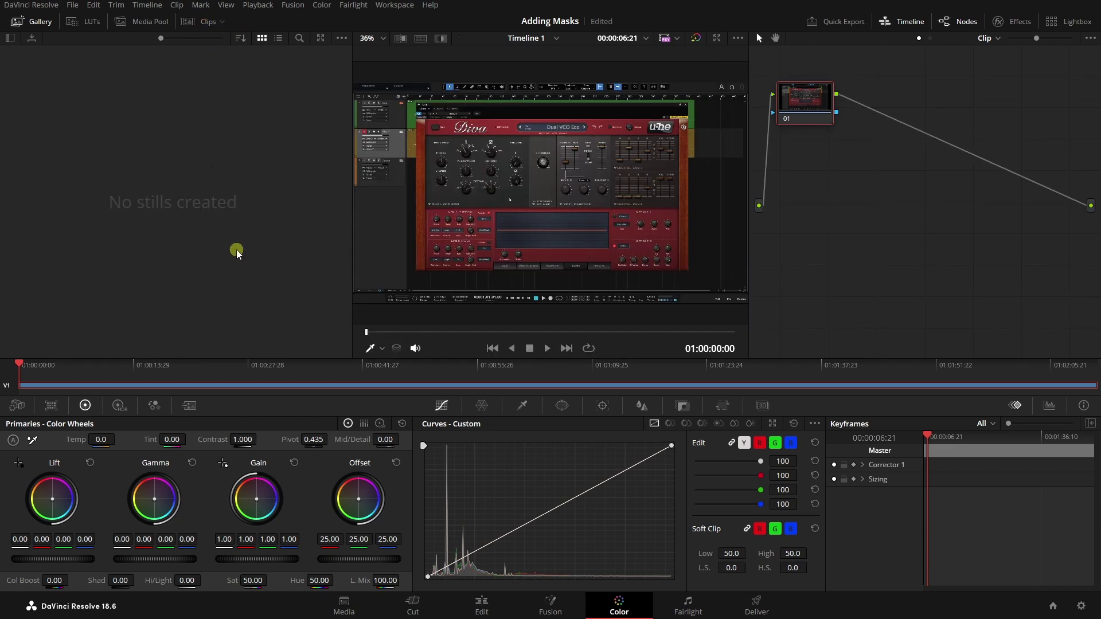
pyautogui.click(908, 21)
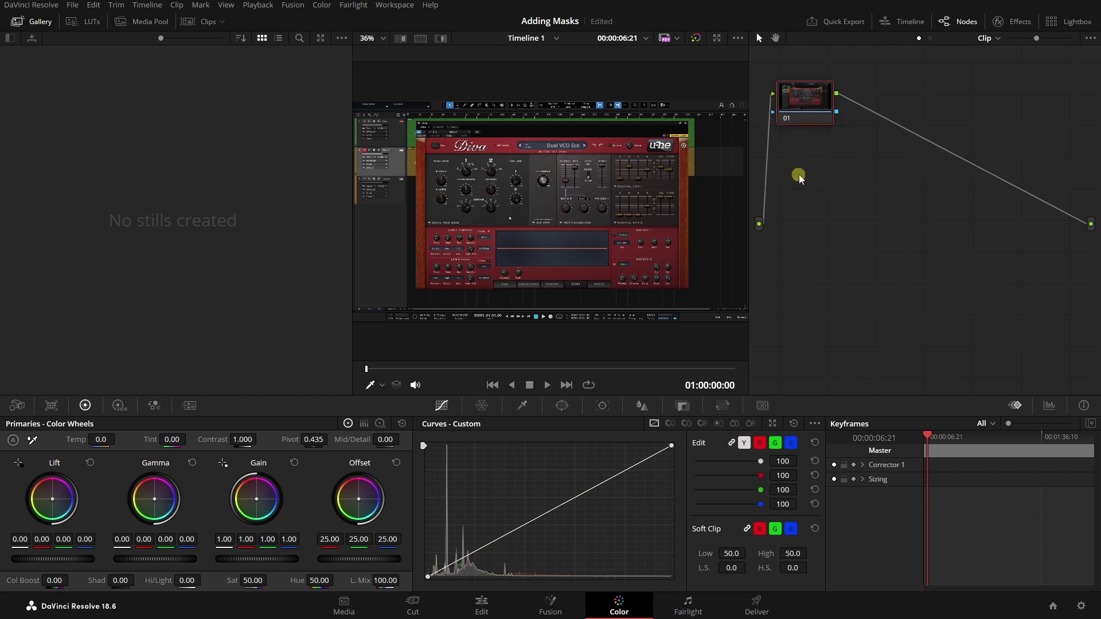
# Add serial node 02 after node 01 with Alt+S, select it, and show the Window palette.
pyautogui.hotkey('alt', 's')
pyautogui.click(885, 104)
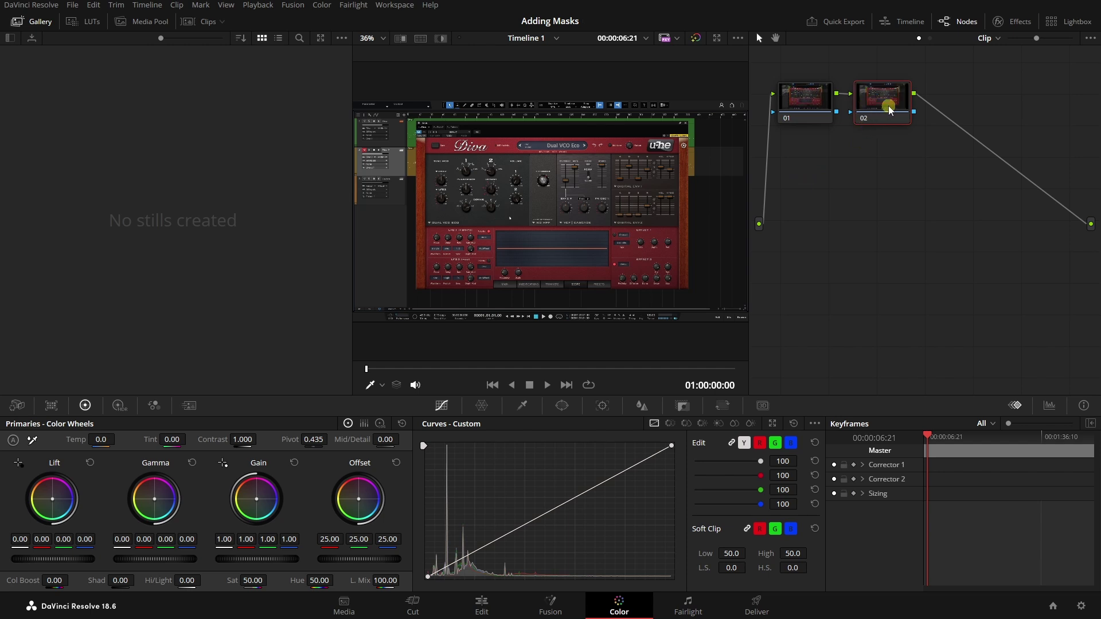
pyautogui.click(785, 108)
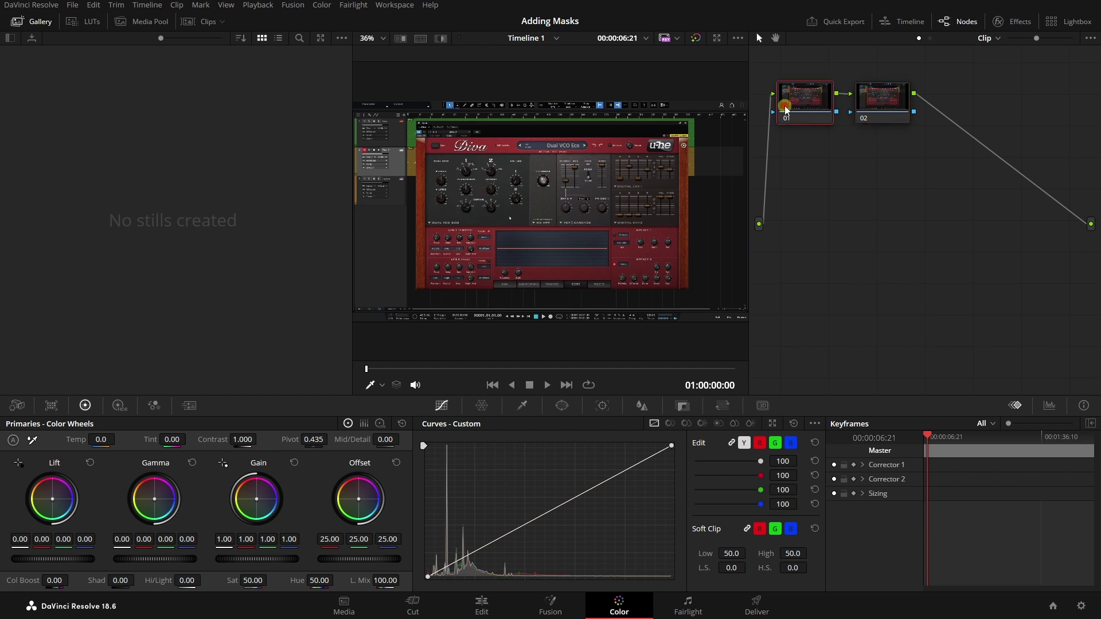
pyautogui.click(881, 101)
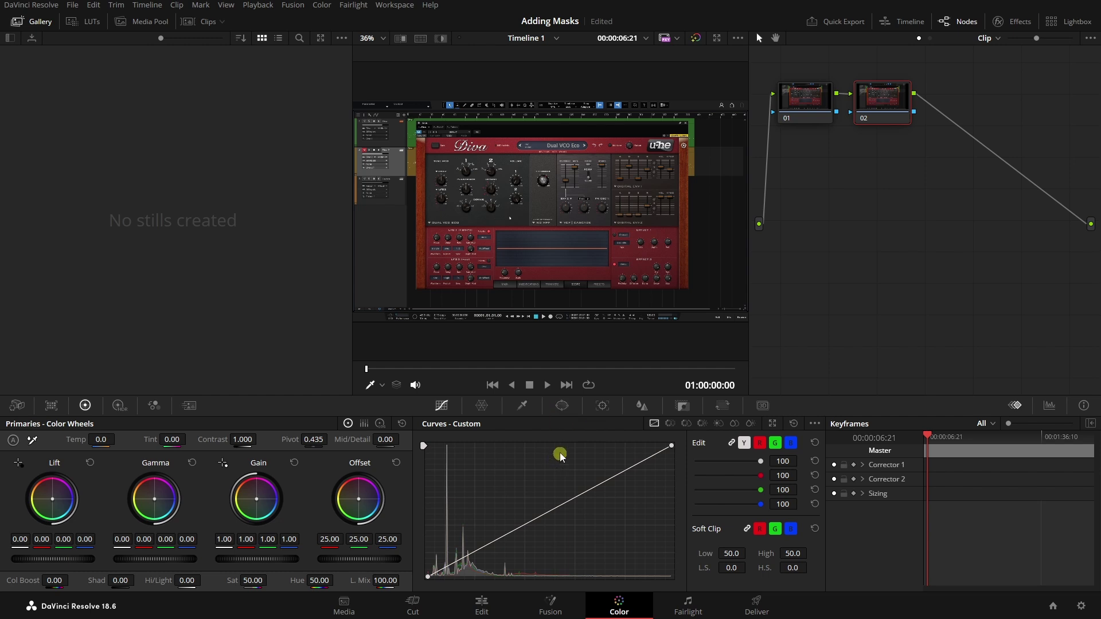
pyautogui.click(562, 406)
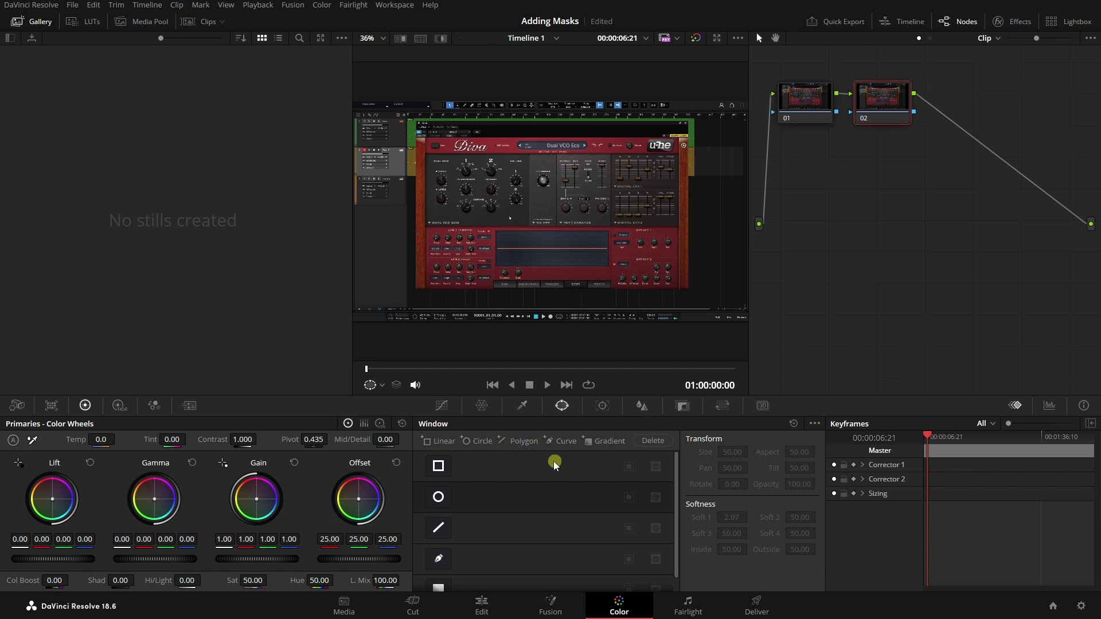
# Draw a closed four-point curve mask on the Diva plugin window's four corners.
pyautogui.click(561, 443)
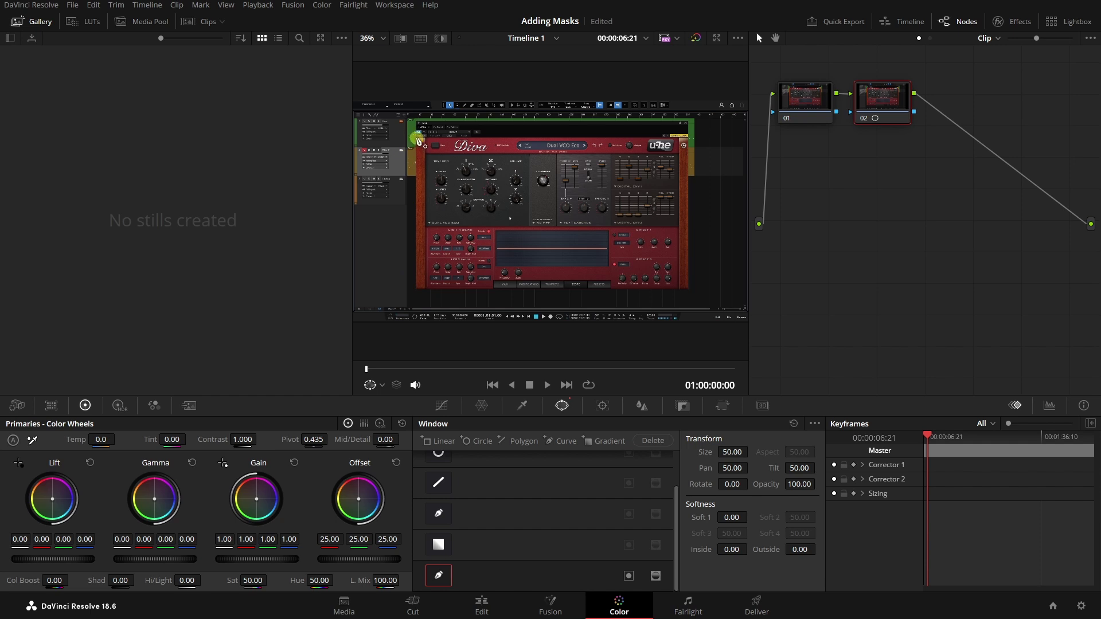
pyautogui.click(417, 139)
pyautogui.click(686, 139)
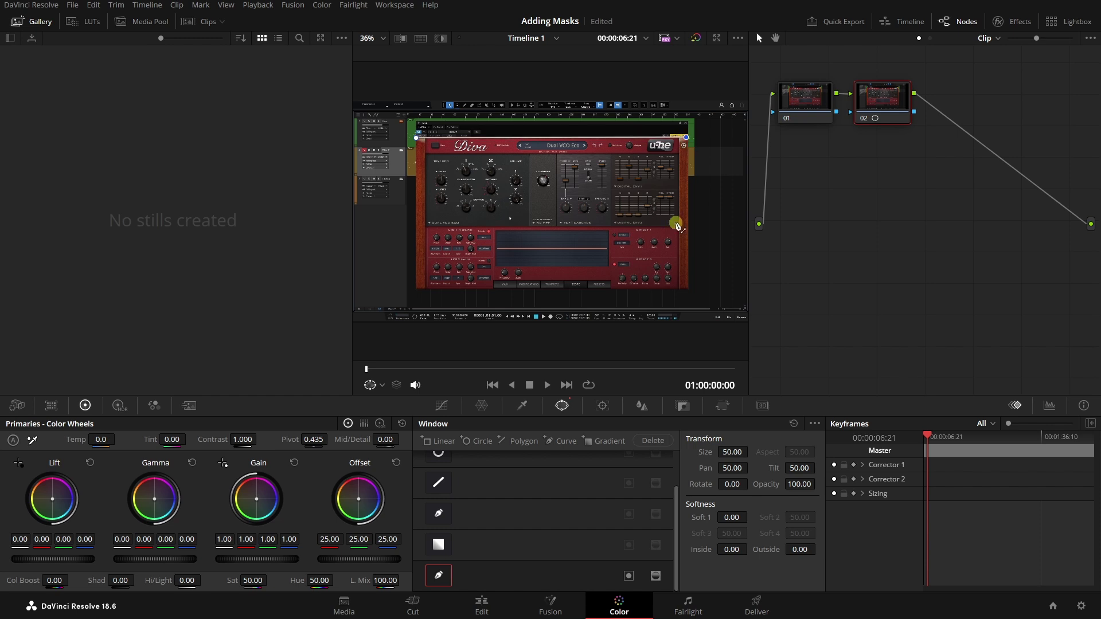
pyautogui.click(688, 287)
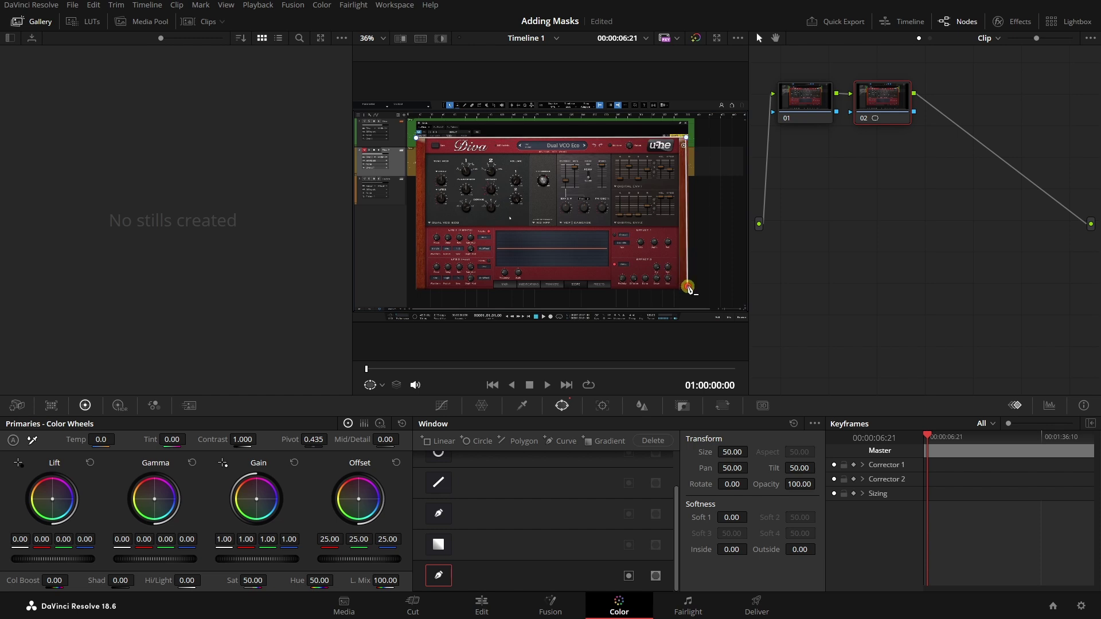
pyautogui.click(416, 288)
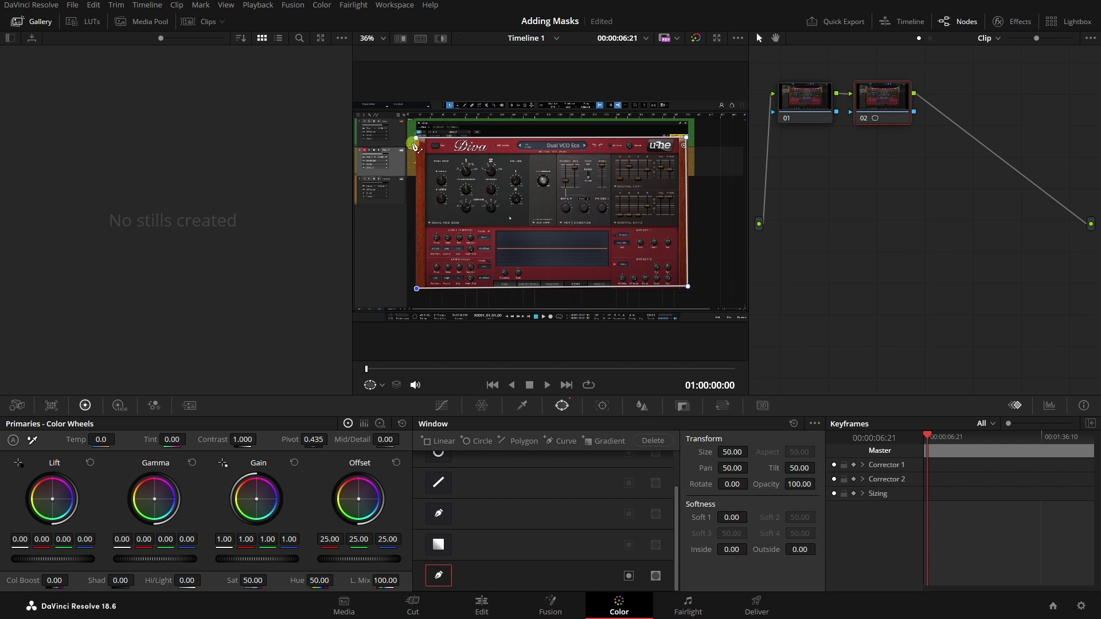
pyautogui.click(415, 138)
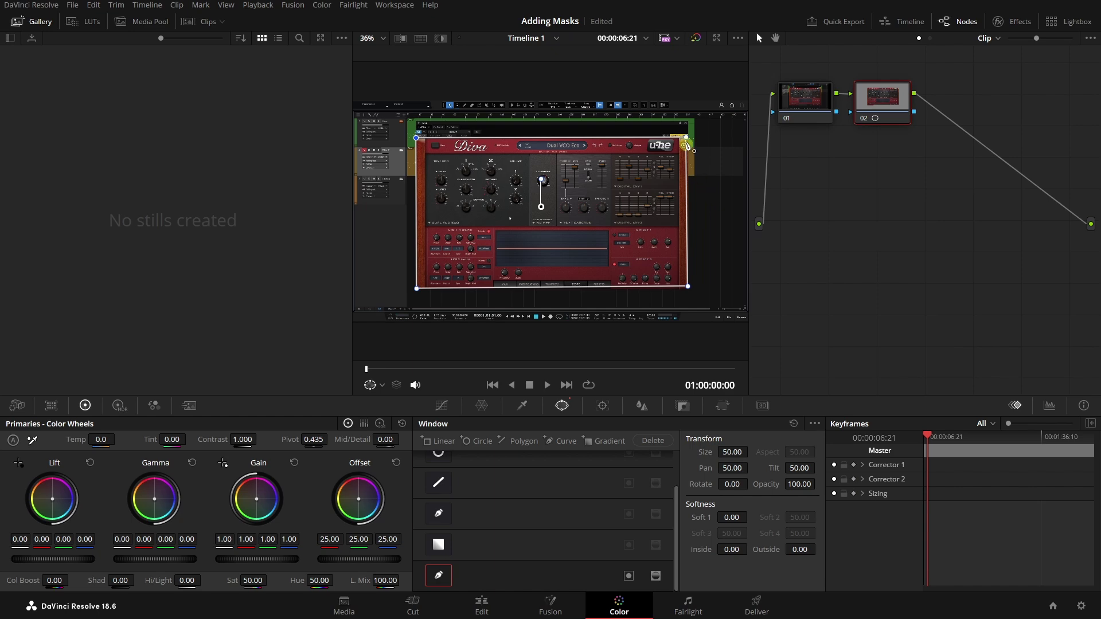
# Zoom into the viewer and pull the mask's bottom-right corner onto the plugin's edge.
pyautogui.scroll(1, 660, 145)
pyautogui.scroll(4, 660, 145)
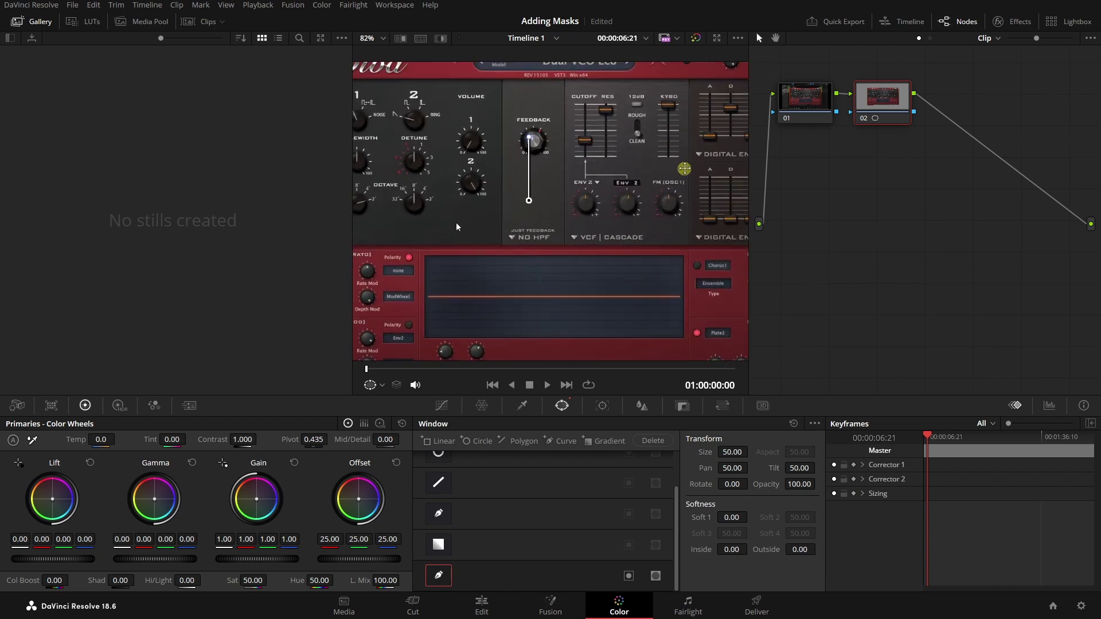
pyautogui.hscroll(5, 684, 168)
pyautogui.scroll(3, 660, 178)
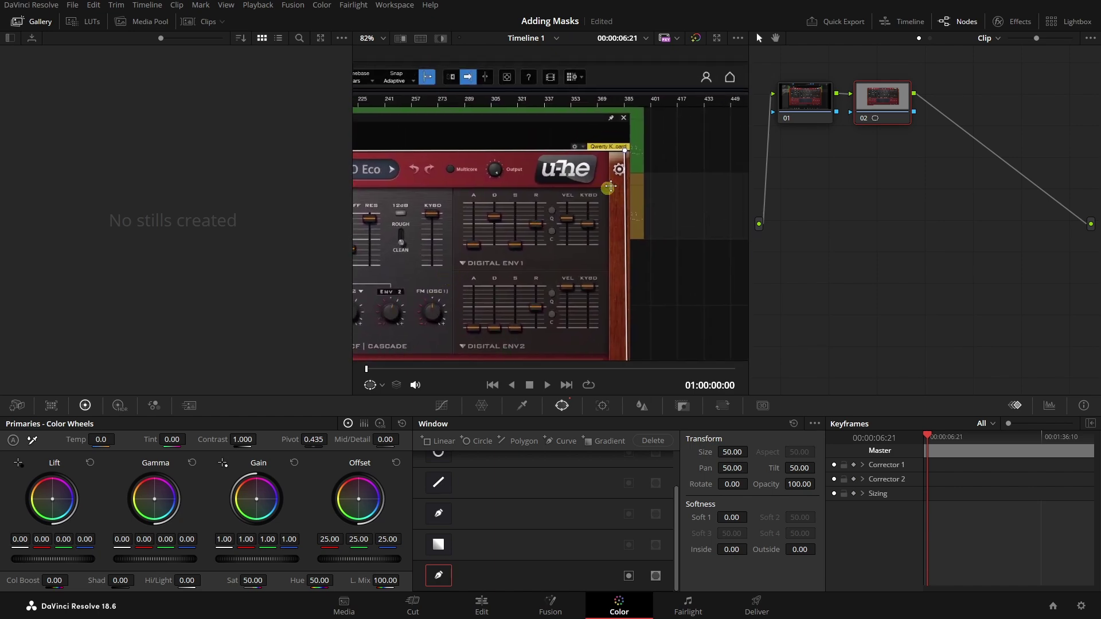
pyautogui.scroll(2, 610, 186)
pyautogui.scroll(1, 610, 186)
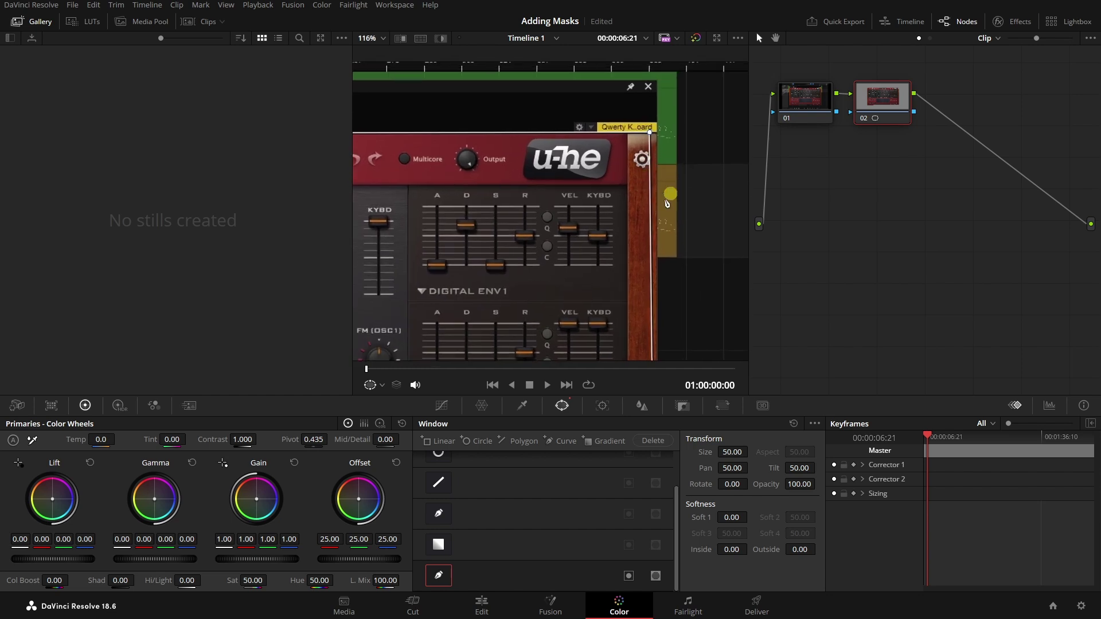
pyautogui.scroll(4, 551, 212)
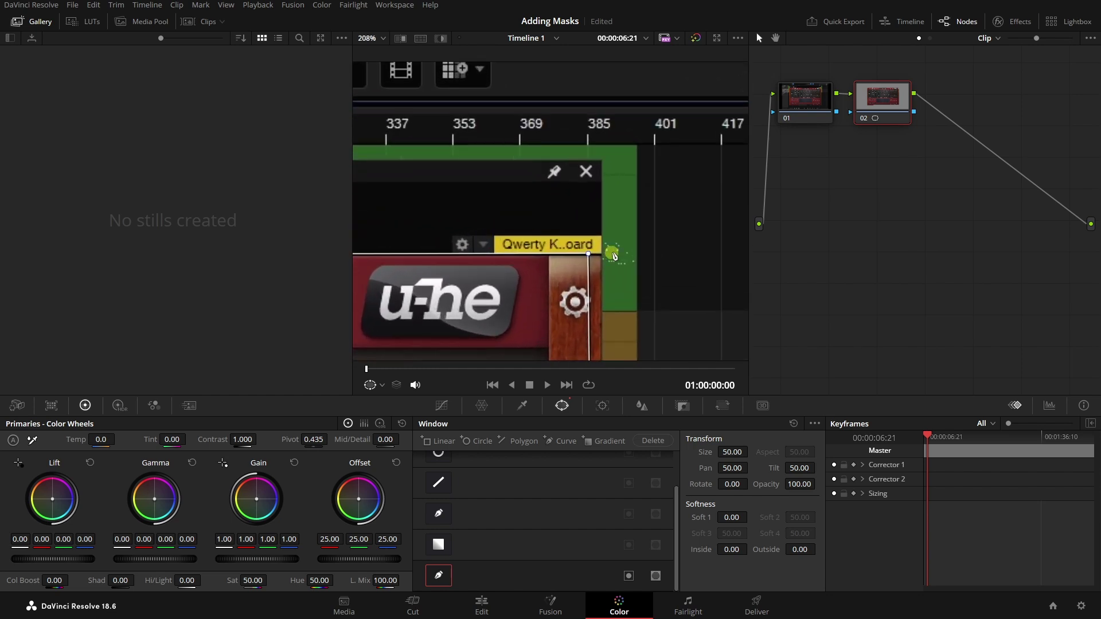
pyautogui.moveTo(670, 277); pyautogui.dragTo(648, 246)
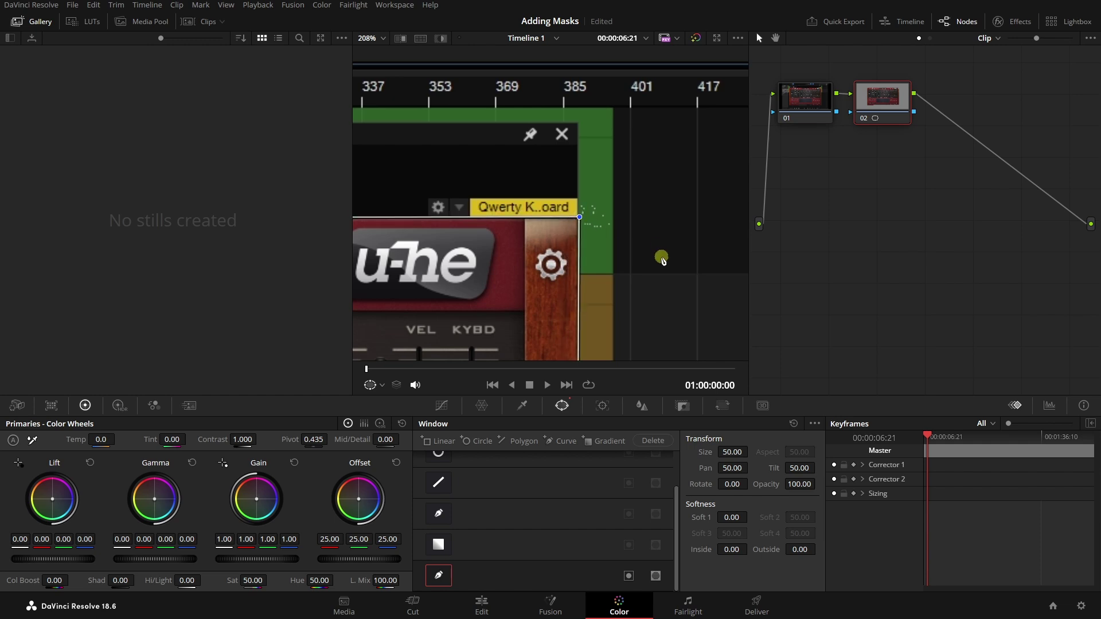
pyautogui.scroll(-4, 651, 256)
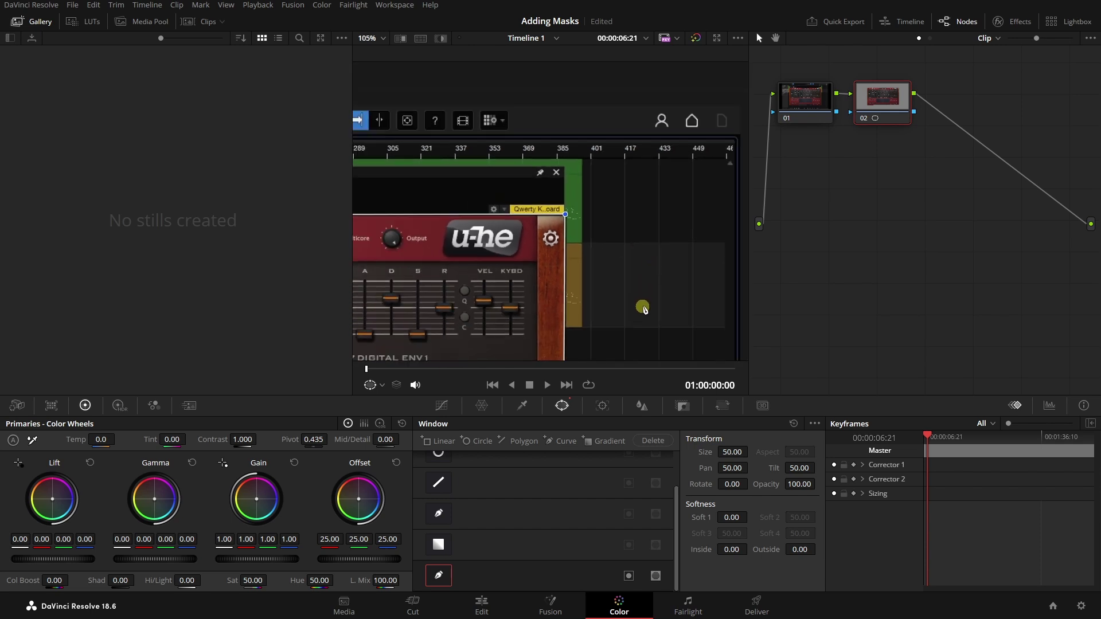
pyautogui.moveTo(641, 307); pyautogui.dragTo(647, 148)
pyautogui.moveTo(634, 302); pyautogui.dragTo(635, 141)
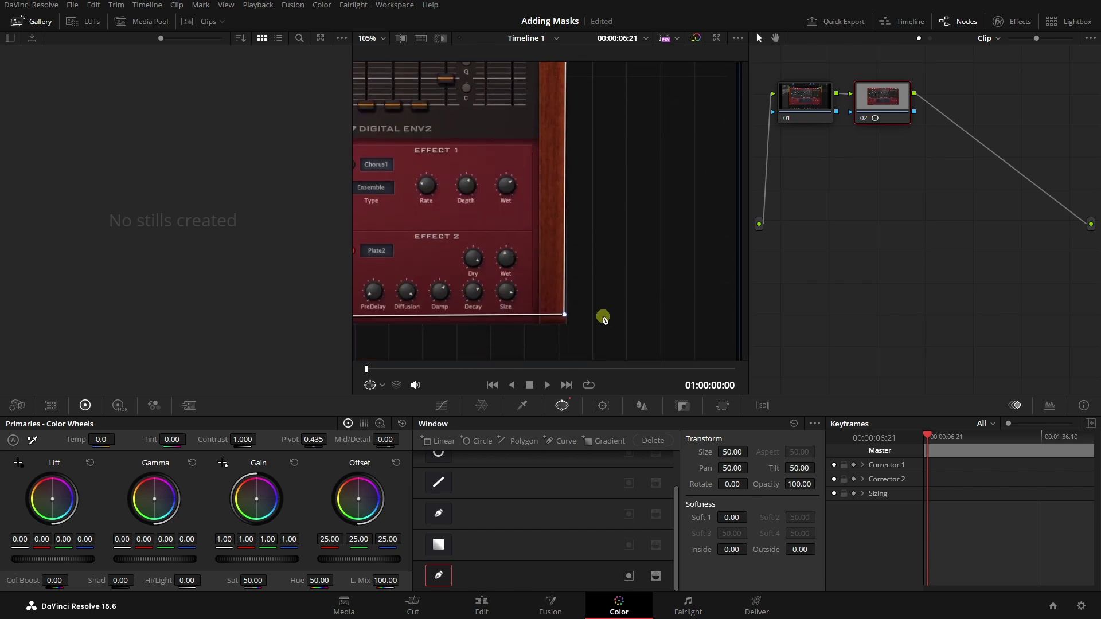
pyautogui.moveTo(602, 322); pyautogui.dragTo(629, 209)
pyautogui.scroll(5, 602, 206)
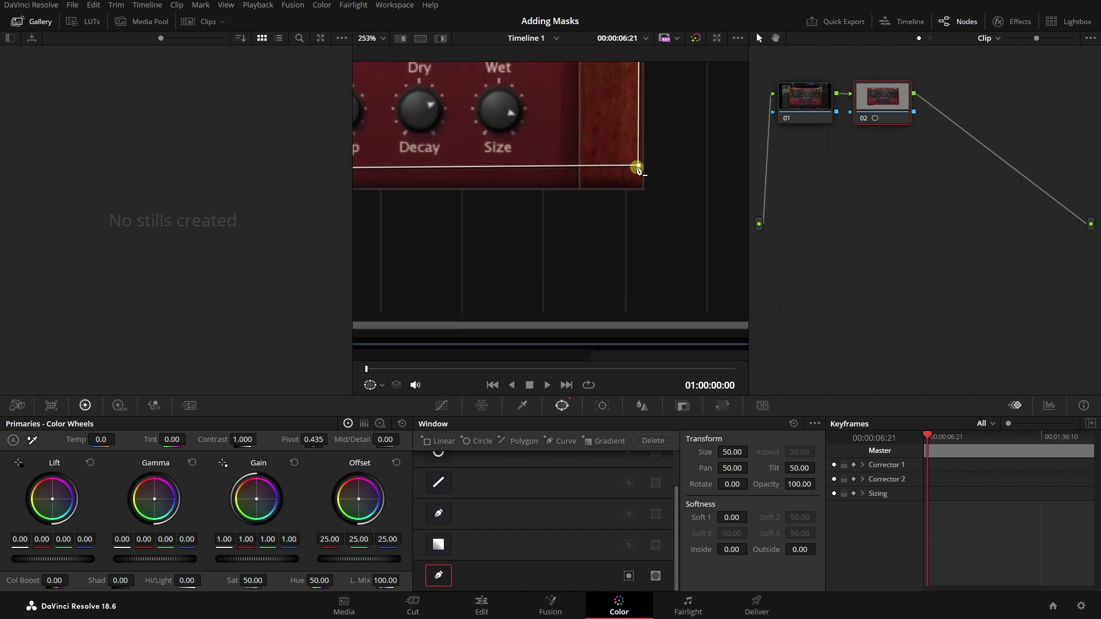
pyautogui.moveTo(639, 167); pyautogui.dragTo(644, 191)
# Fit the mask's top-left corner to the plugin, then zoom back out to the whole panel.
pyautogui.moveTo(430, 272); pyautogui.dragTo(570, 263)
pyautogui.moveTo(396, 263); pyautogui.dragTo(786, 275)
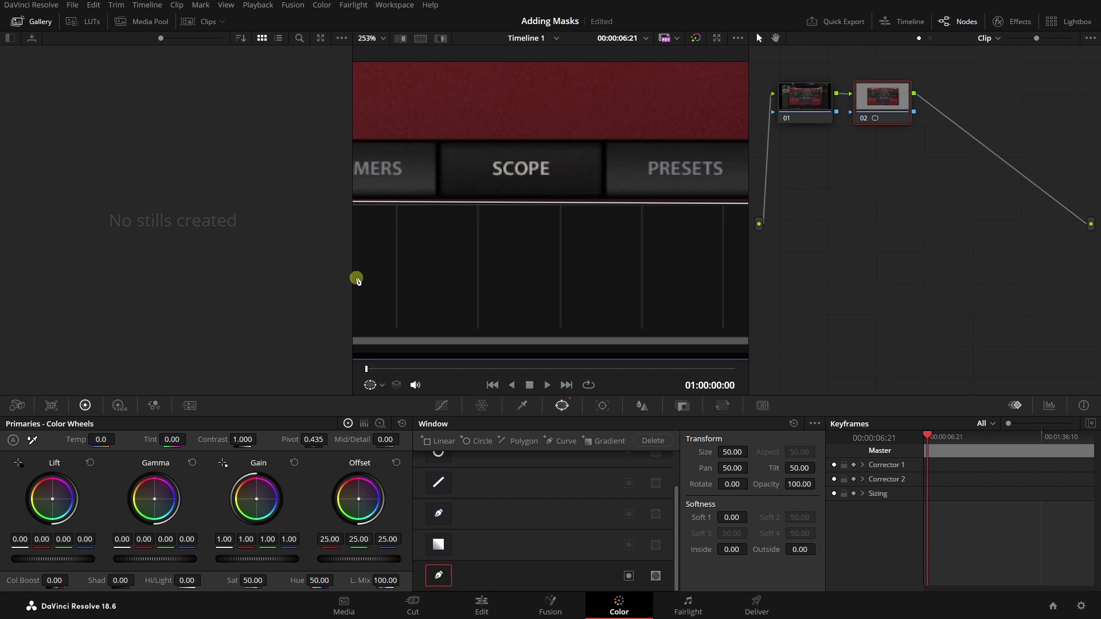
pyautogui.moveTo(435, 276); pyautogui.dragTo(803, 290)
pyautogui.moveTo(379, 288); pyautogui.dragTo(772, 296)
pyautogui.moveTo(376, 298); pyautogui.dragTo(707, 299)
pyautogui.moveTo(451, 220)
pyautogui.mouseDown()
pyautogui.moveTo(464, 220)
pyautogui.moveTo(451, 223)
pyautogui.mouseUp()
pyautogui.scroll(-5, 420, 149)
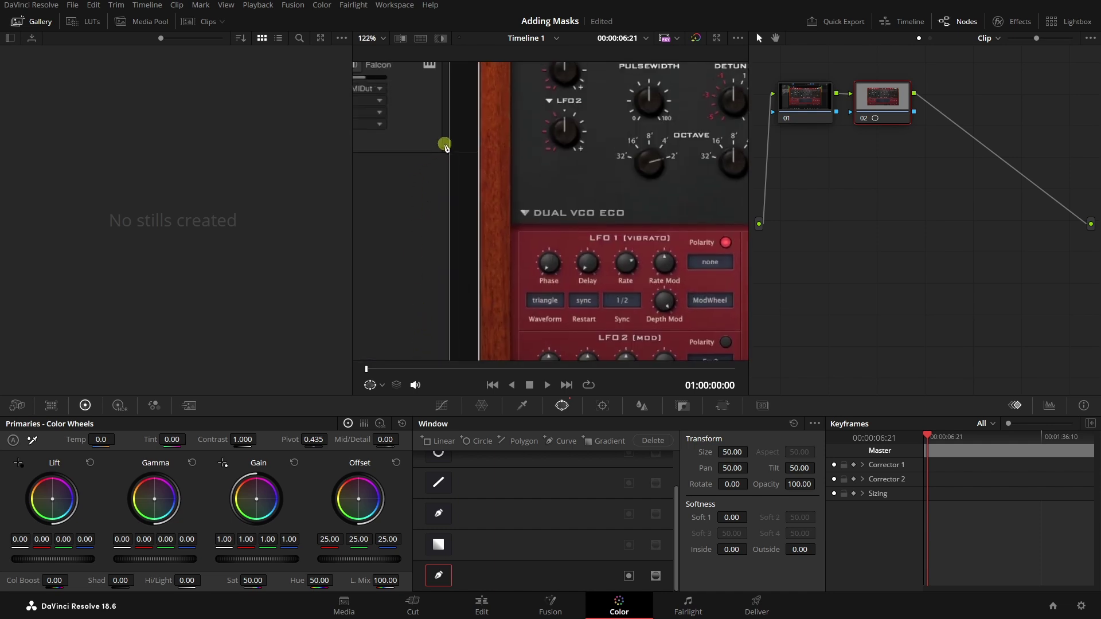
pyautogui.moveTo(449, 162); pyautogui.dragTo(519, 260)
pyautogui.scroll(2, 519, 260)
pyautogui.scroll(4, 519, 259)
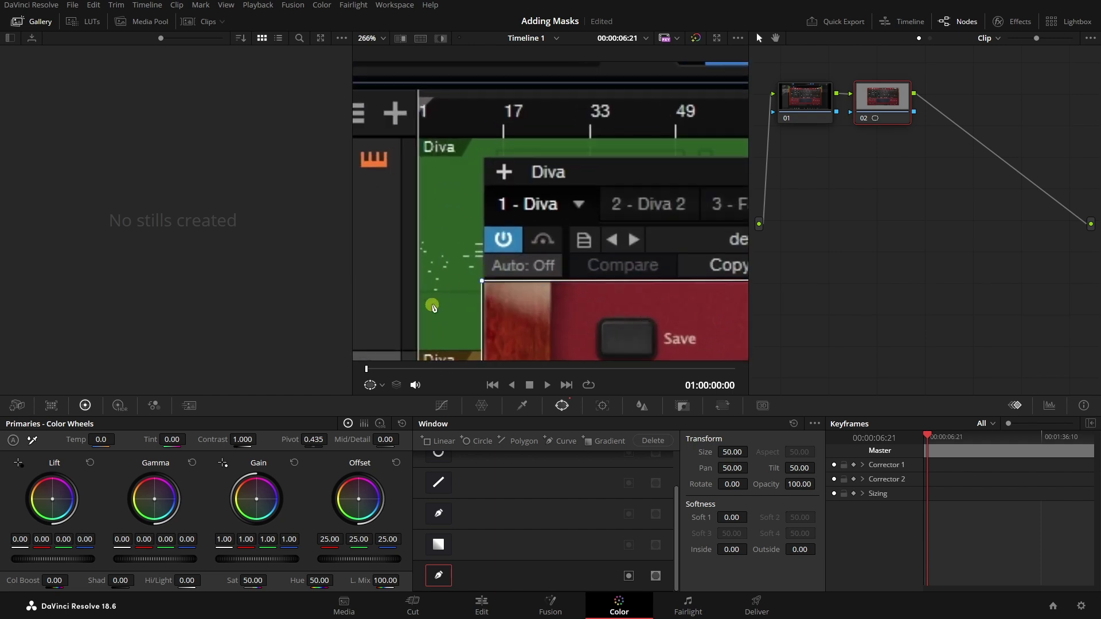
pyautogui.scroll(2, 472, 236)
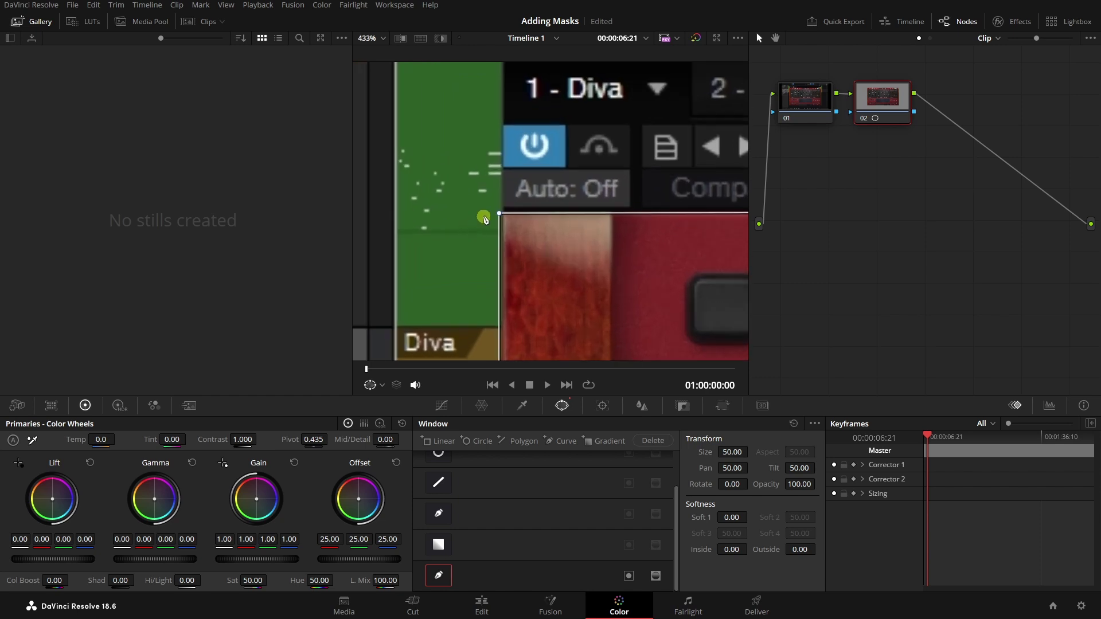
pyautogui.moveTo(498, 215); pyautogui.dragTo(501, 212)
pyautogui.scroll(-5, 453, 239)
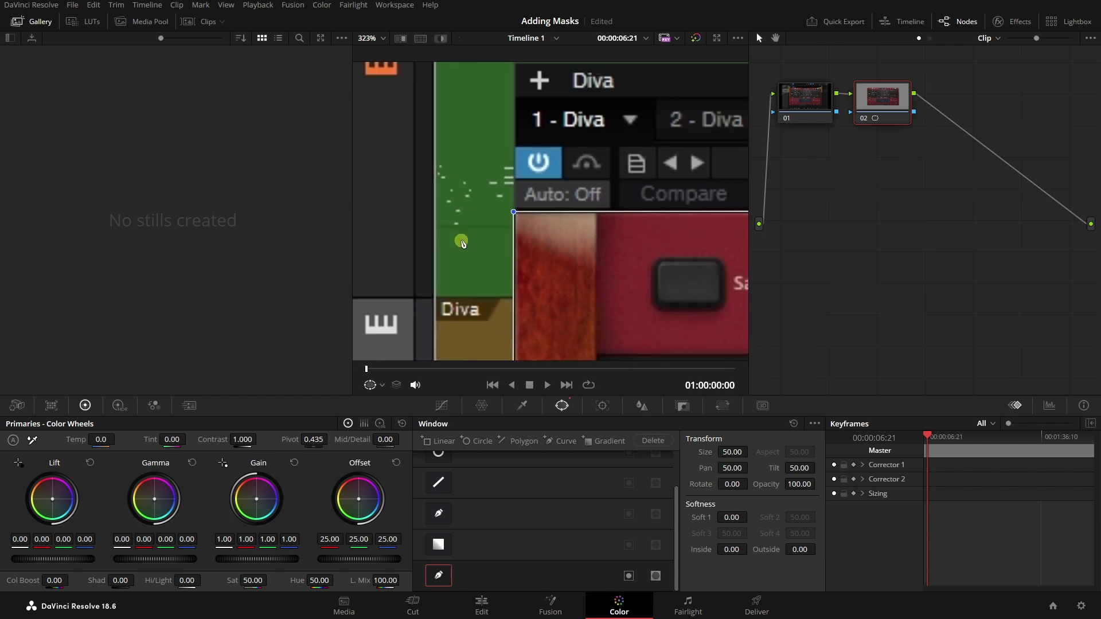
pyautogui.scroll(-5, 528, 259)
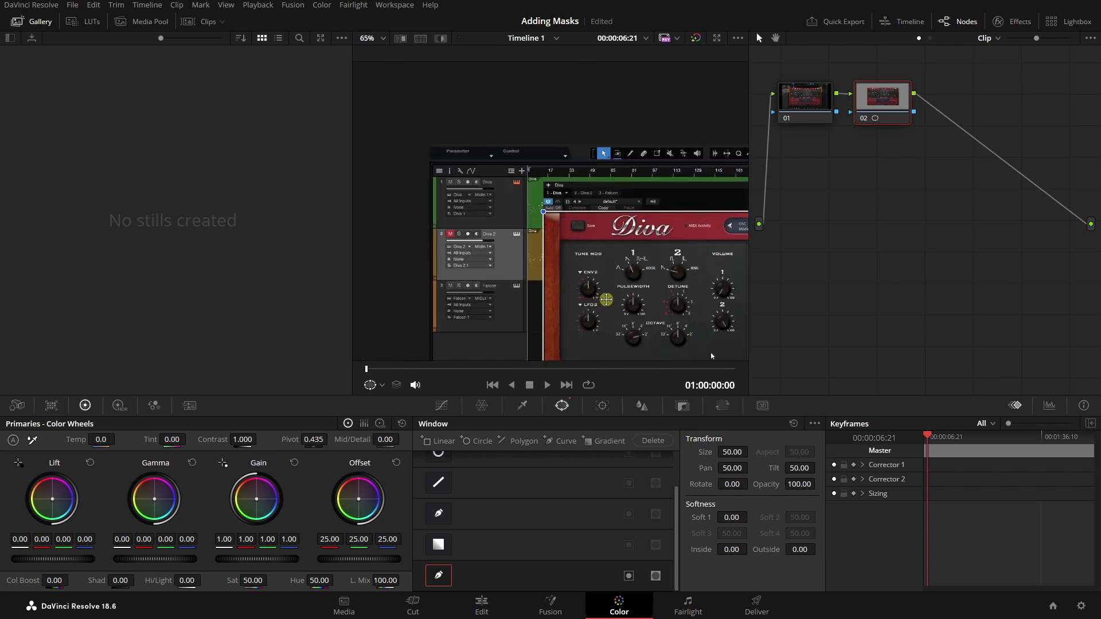
pyautogui.moveTo(711, 356); pyautogui.dragTo(520, 223)
pyautogui.scroll(-3, 539, 242)
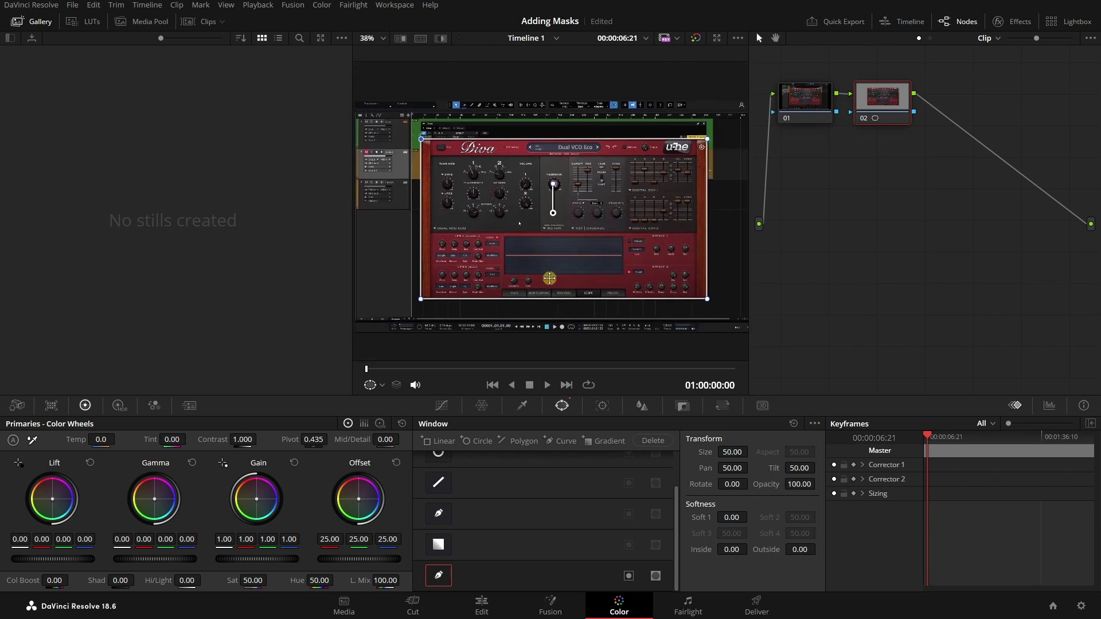
pyautogui.scroll(-1, 520, 224)
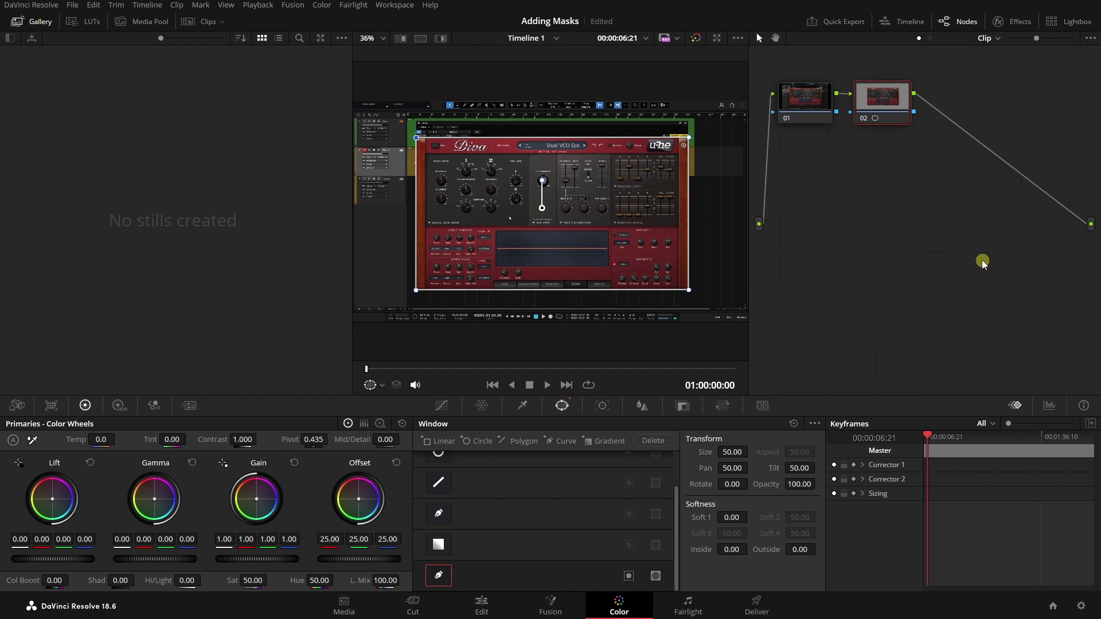
# Add an alpha output, connect node 02's alpha to it, and preview the masked clip full screen.
pyautogui.rightClick(960, 251)
pyautogui.click(905, 228)
pyautogui.rightClick(934, 273)
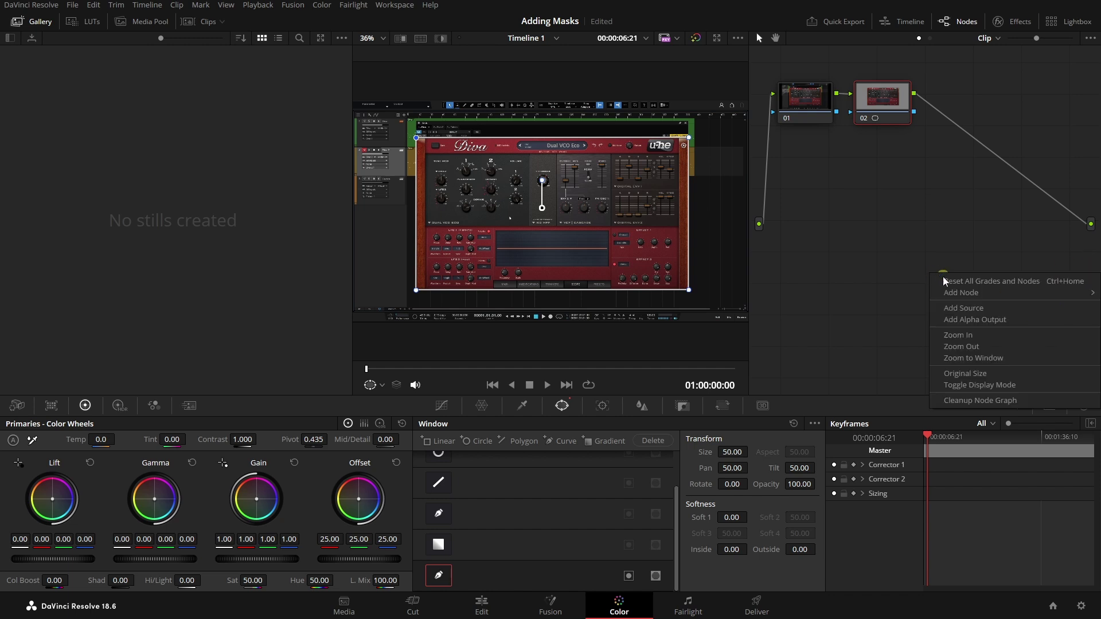
pyautogui.click(988, 321)
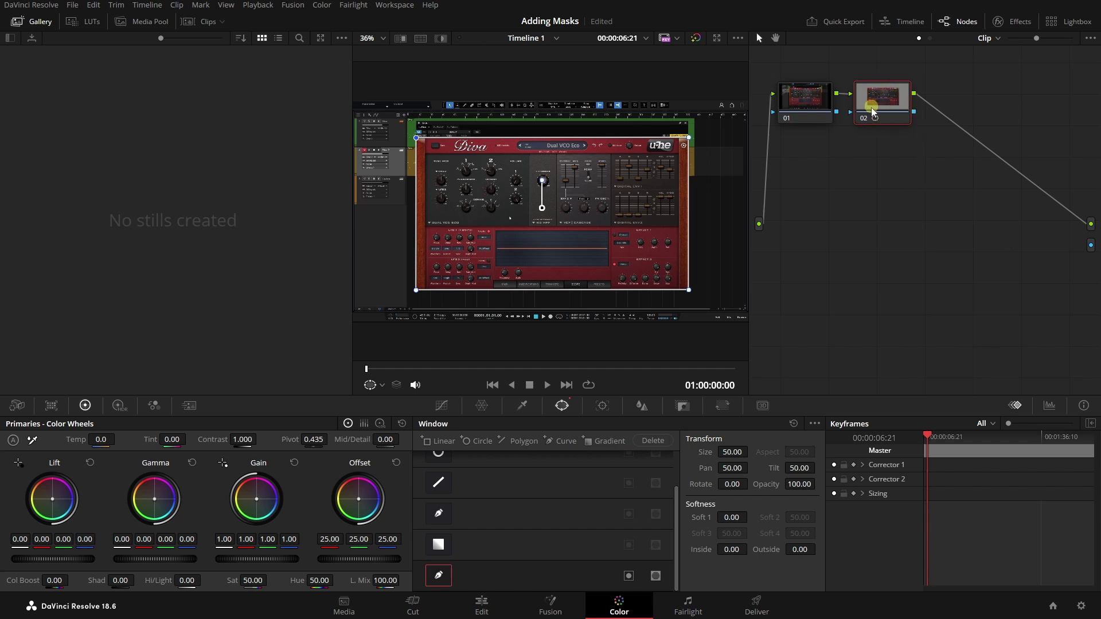
pyautogui.moveTo(914, 112); pyautogui.dragTo(1091, 246)
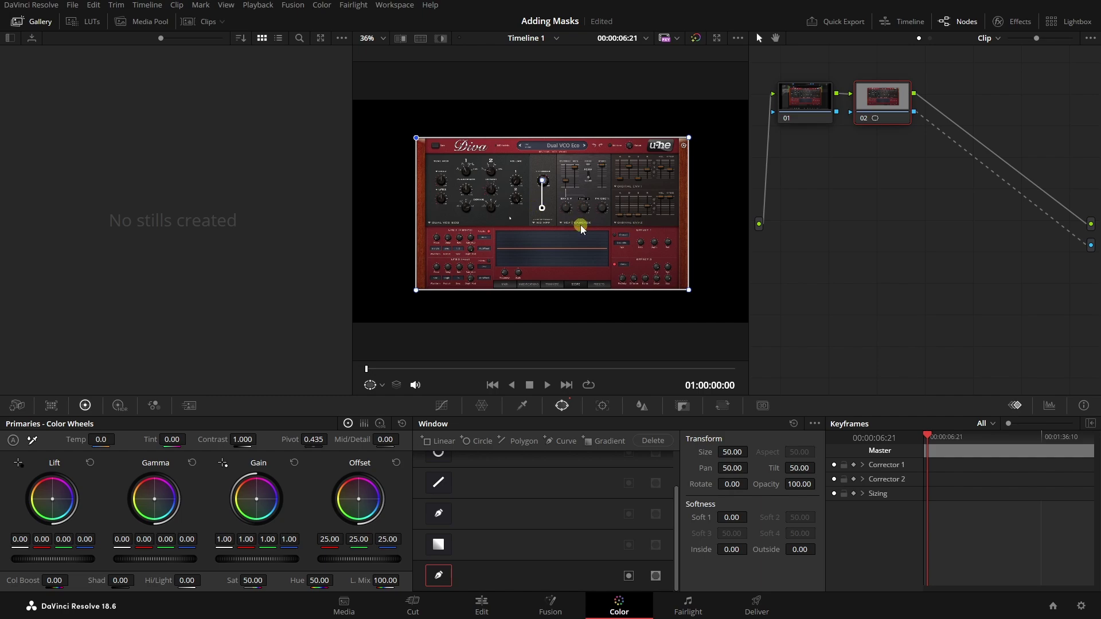
pyautogui.hotkey('ctrl', 'f')
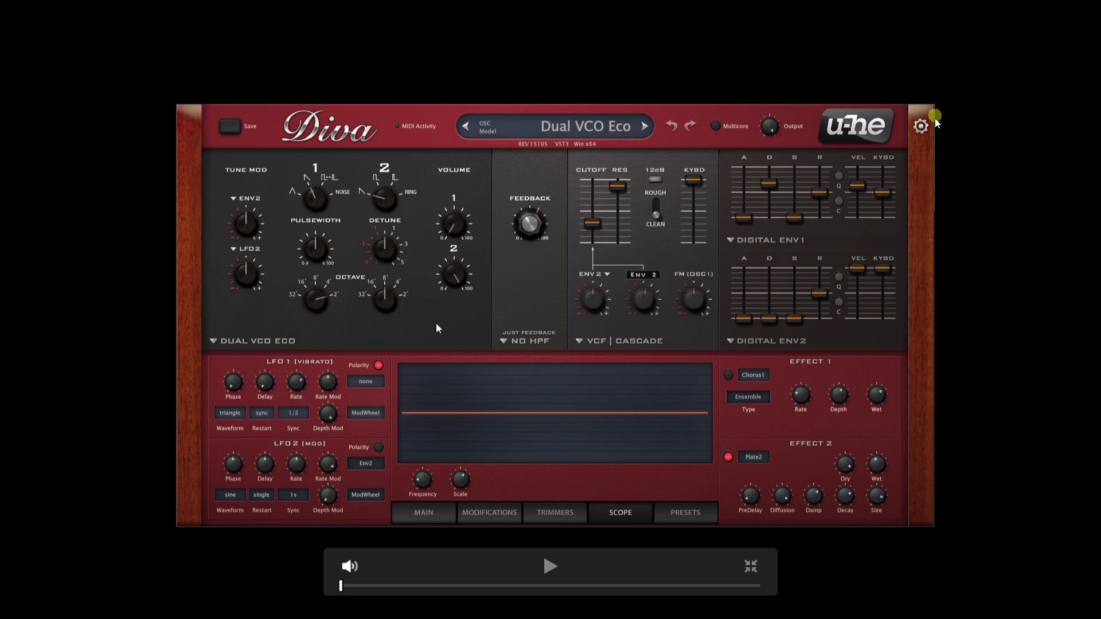
pyautogui.press('Escape')
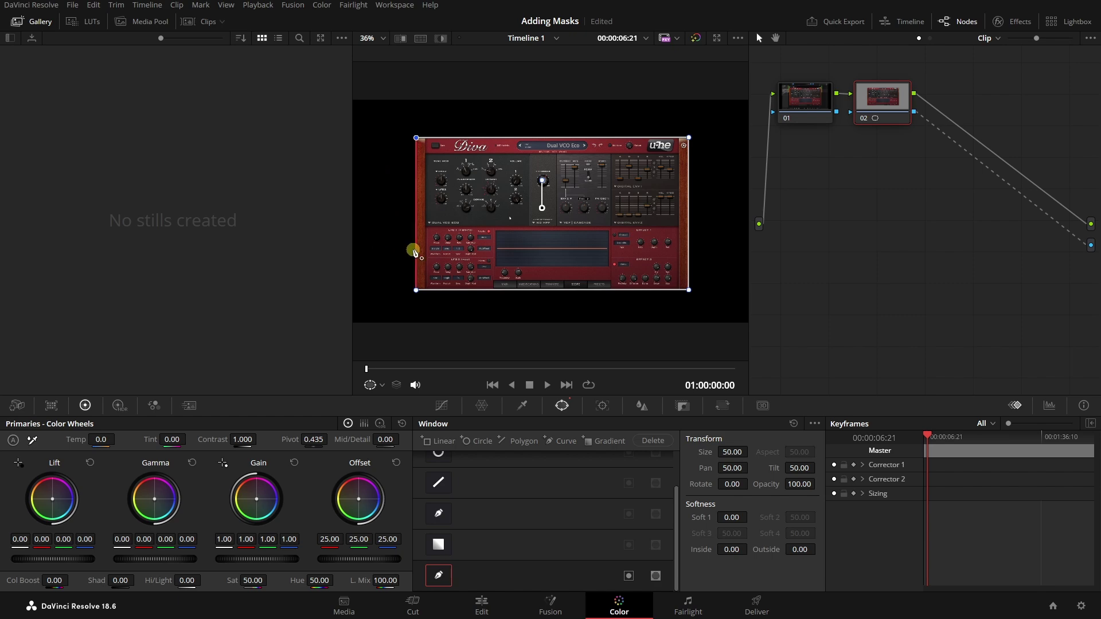
# On the Edit page, place a Four Color Gradient generator on Video 2 above the footage and enlarge the track.
pyautogui.click(482, 605)
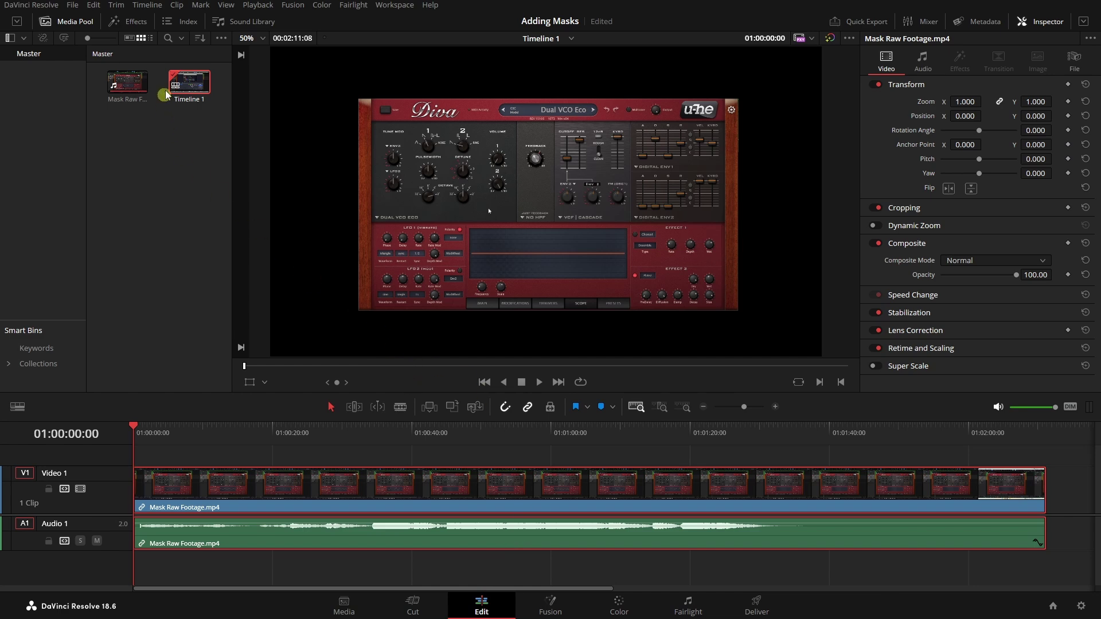
pyautogui.click(124, 23)
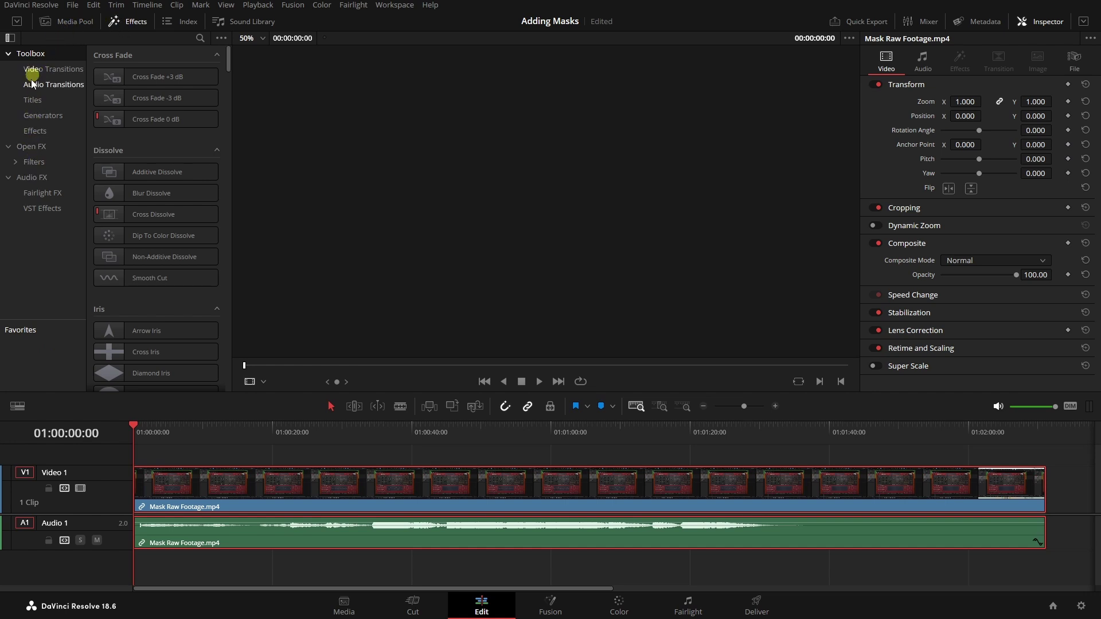
pyautogui.click(40, 117)
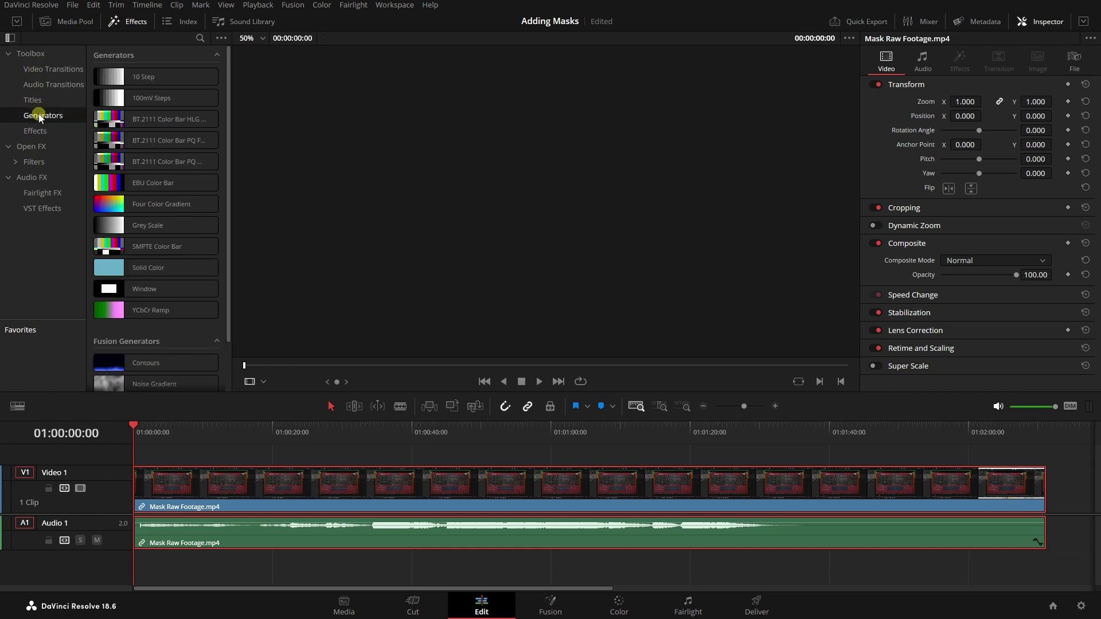
pyautogui.moveTo(159, 211)
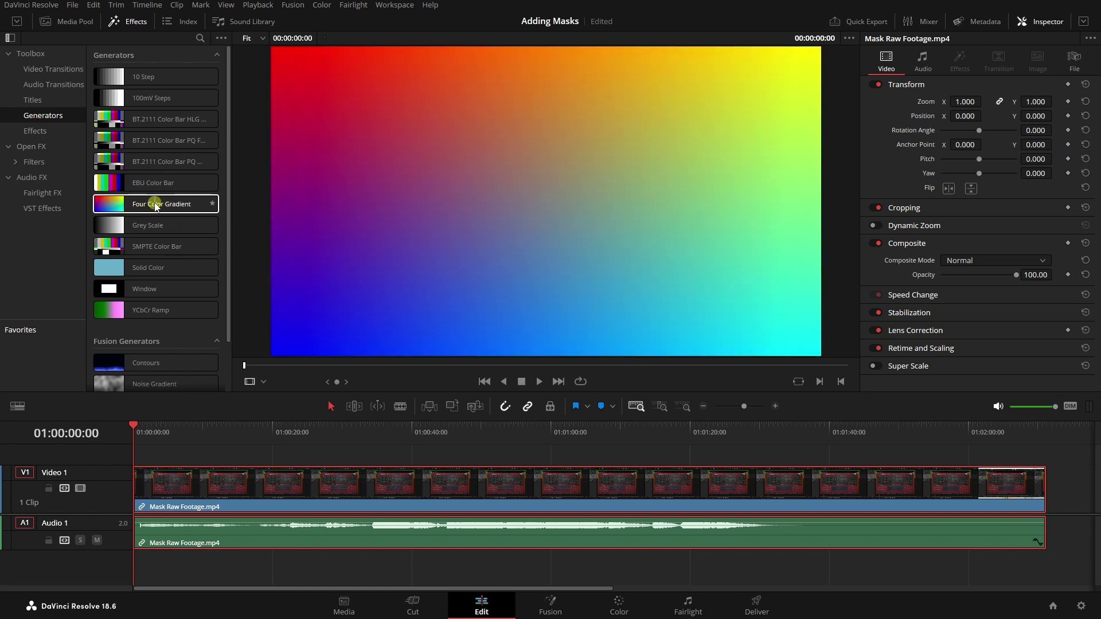
pyautogui.click(158, 213)
pyautogui.moveTo(159, 212); pyautogui.dragTo(1042, 456)
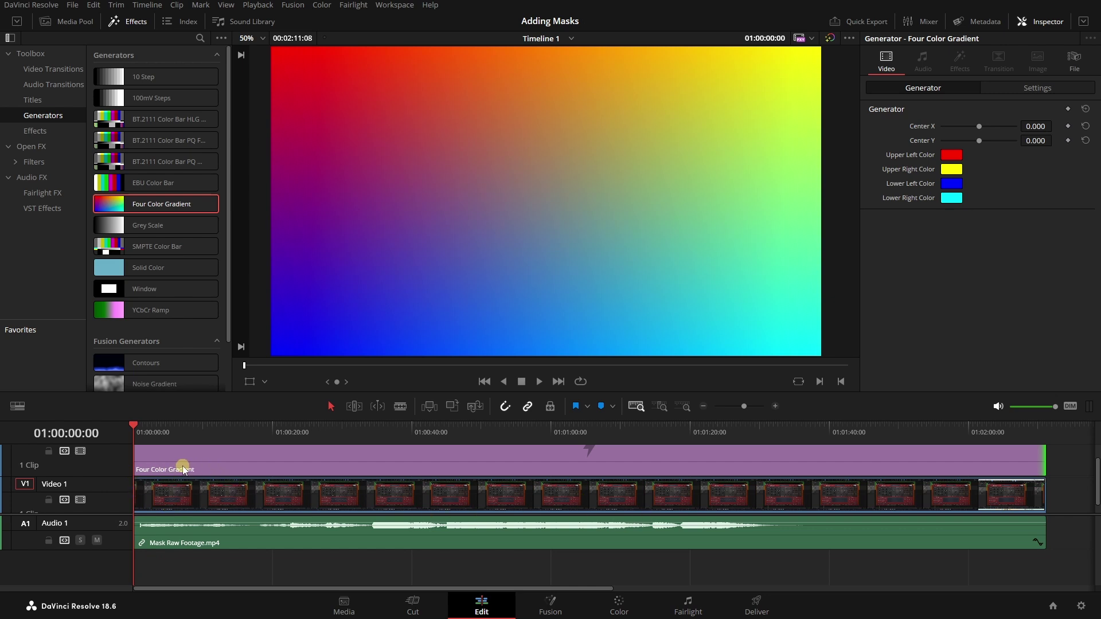
pyautogui.moveTo(97, 515); pyautogui.dragTo(94, 542)
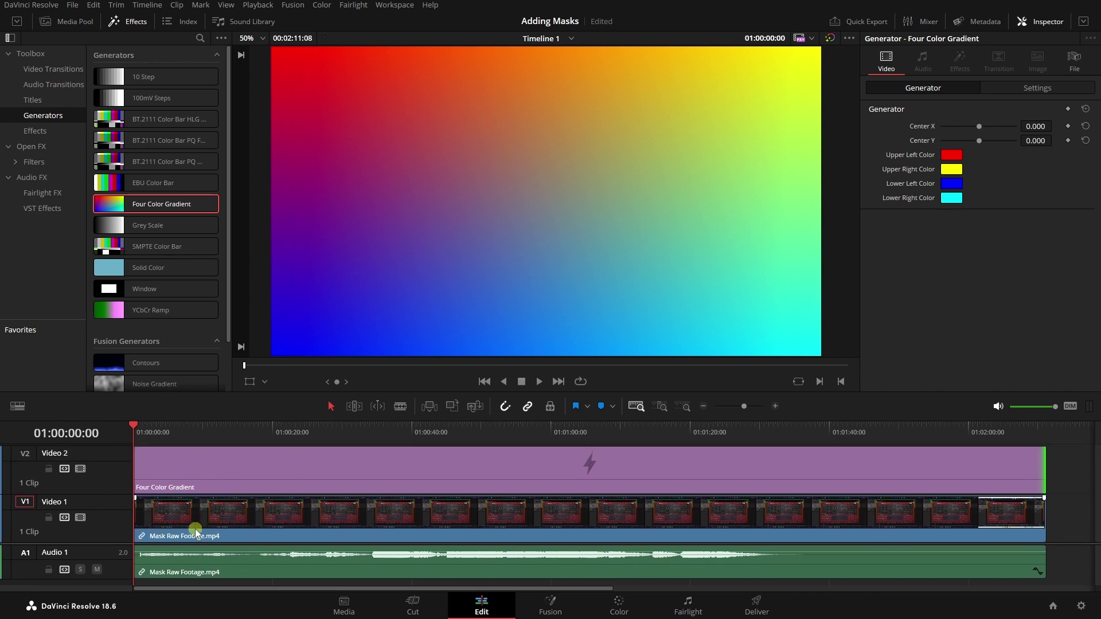
# Move the gradient's track below the footage and select the Four Color Gradient clip.
pyautogui.rightClick(102, 477)
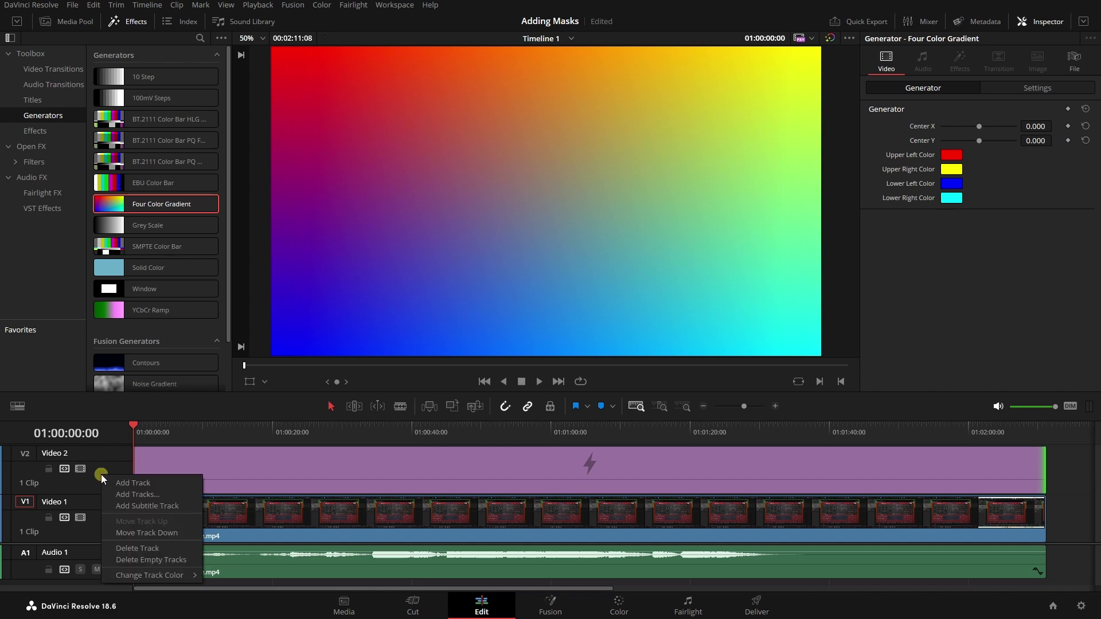
pyautogui.click(133, 533)
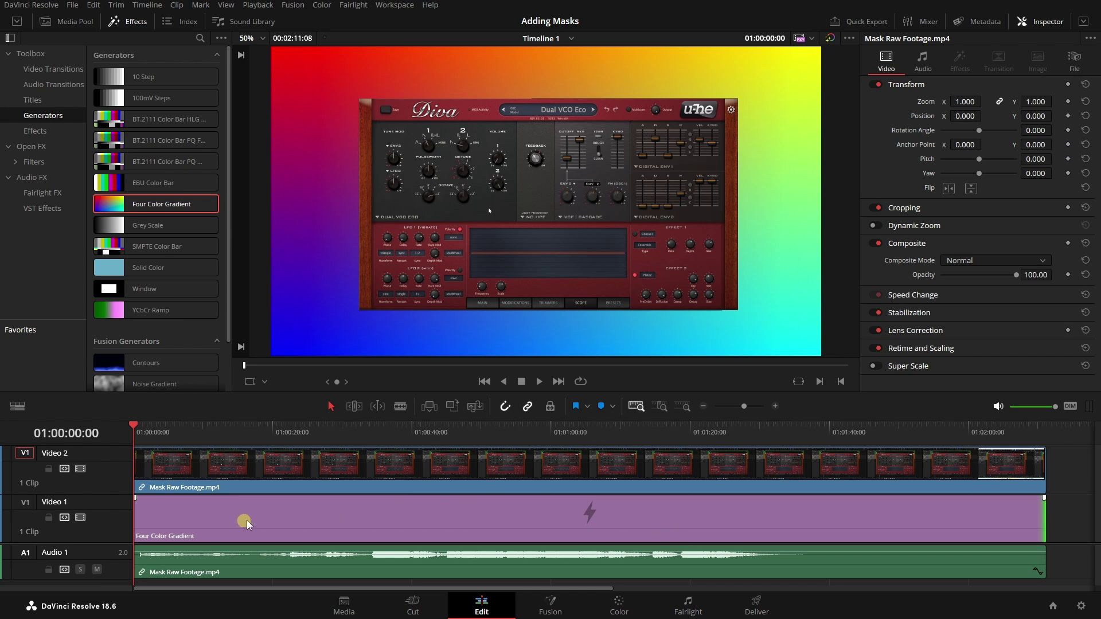
pyautogui.click(321, 527)
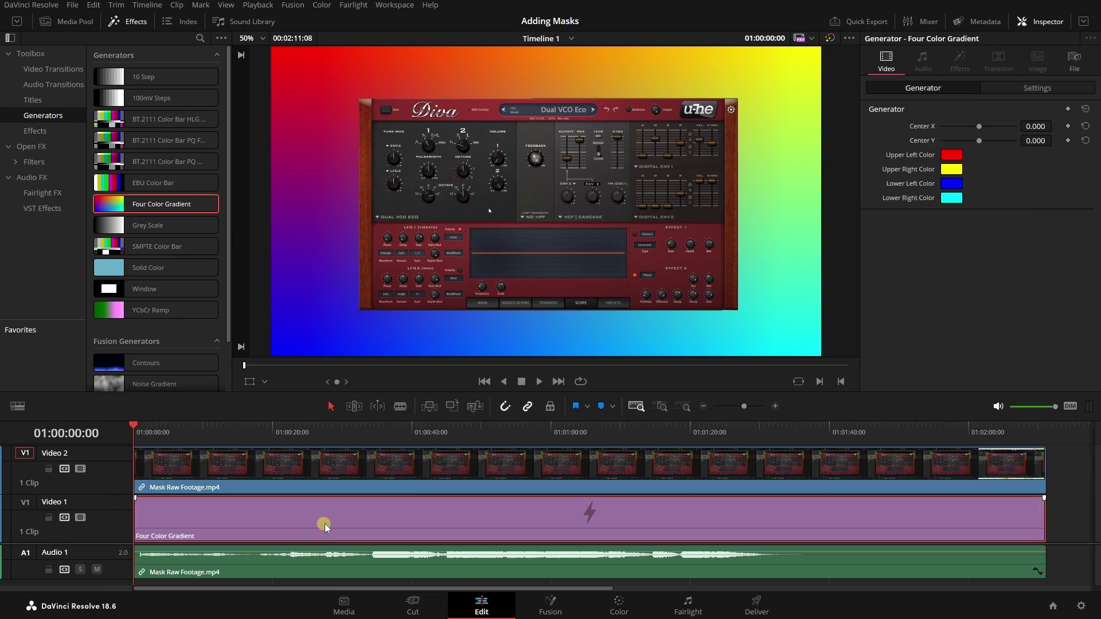
# Set the gradient's upper-left and upper-right colours to white.
pyautogui.click(951, 157)
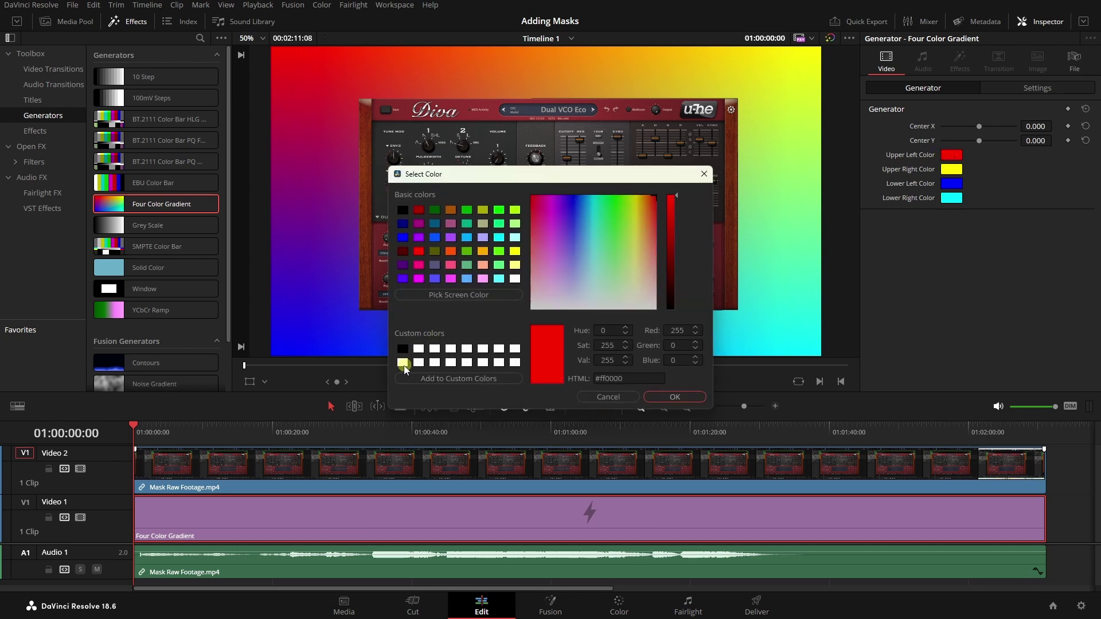
pyautogui.click(402, 362)
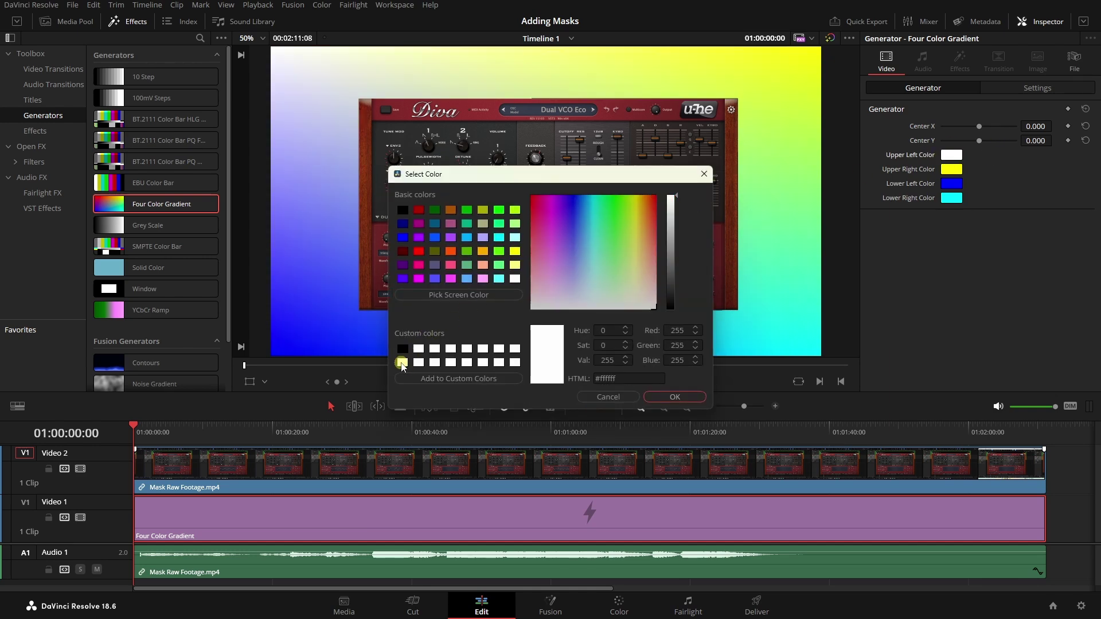
pyautogui.click(674, 397)
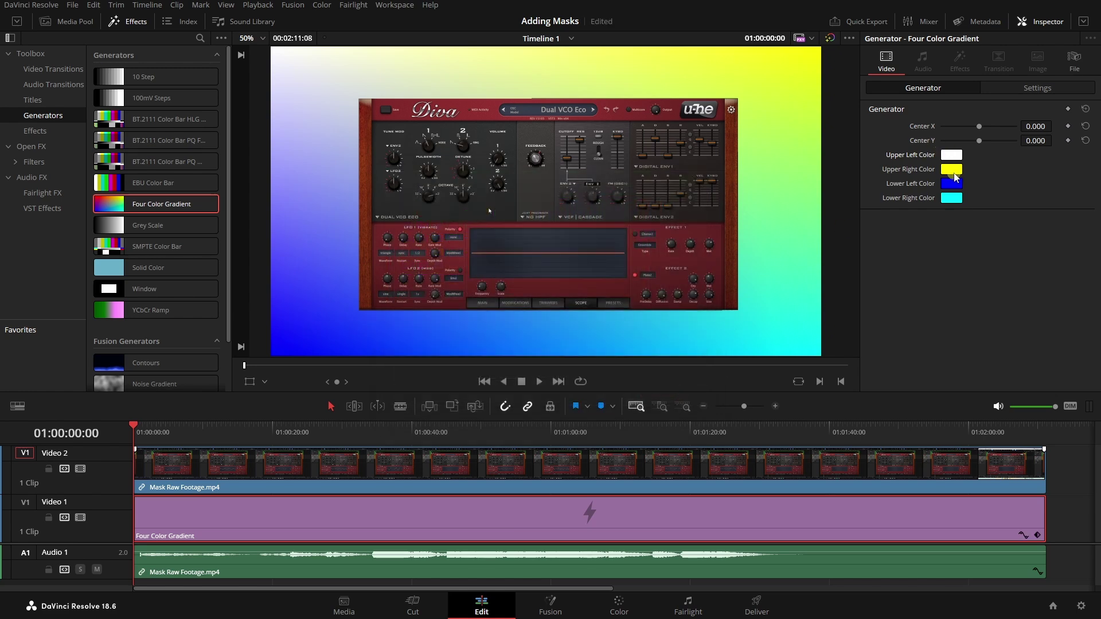
pyautogui.click(952, 170)
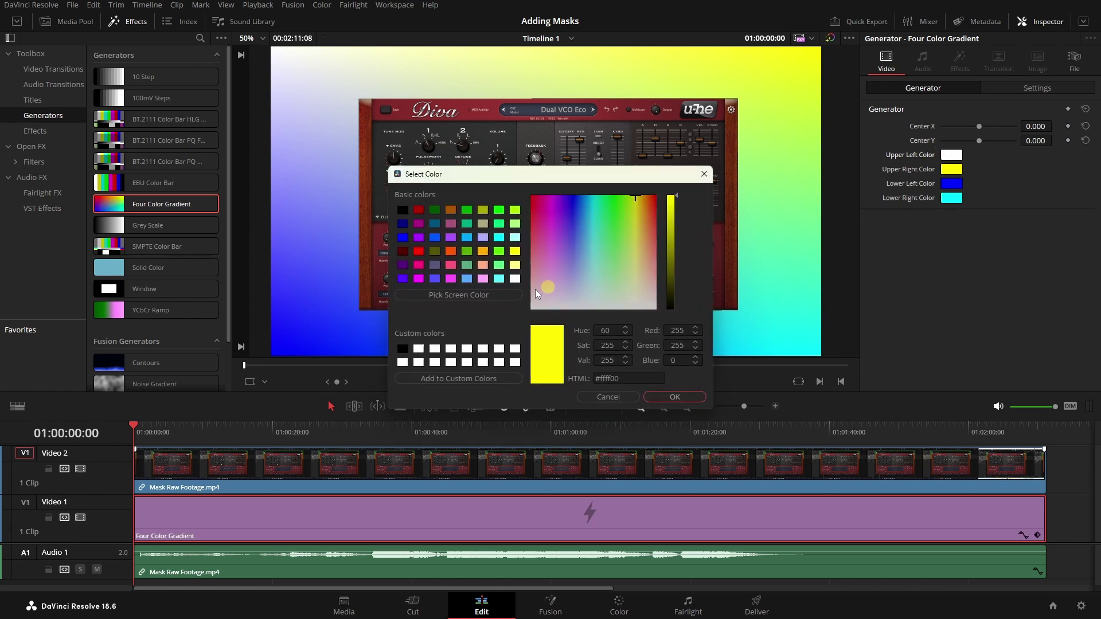
pyautogui.click(515, 350)
pyautogui.click(670, 397)
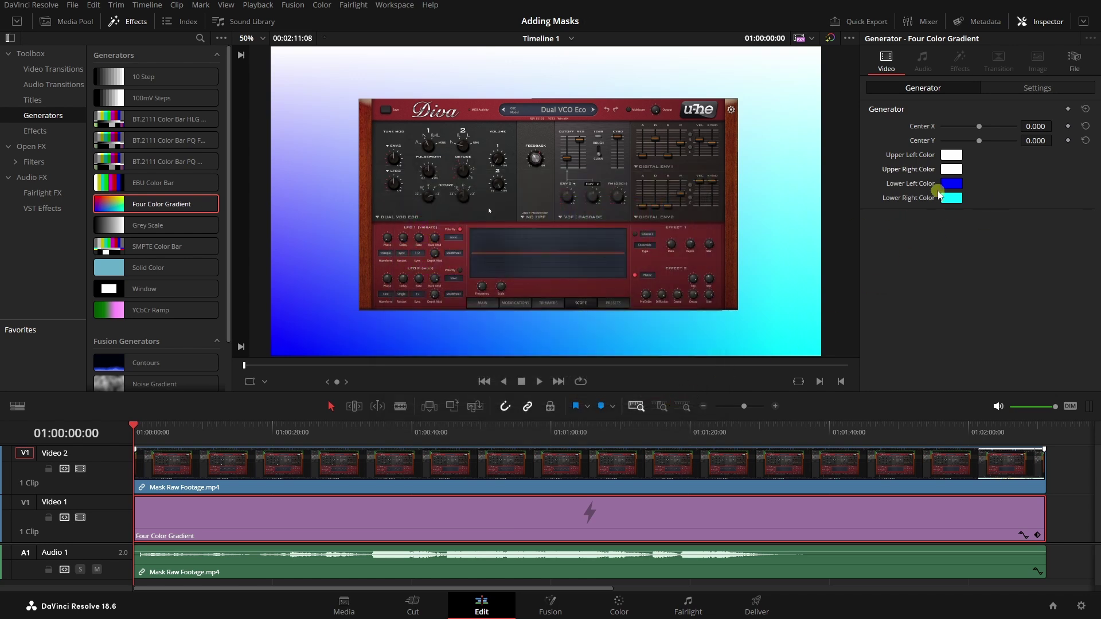
# Set the gradient's lower-left and lower-right colours to black and save the project.
pyautogui.click(953, 184)
pyautogui.click(400, 349)
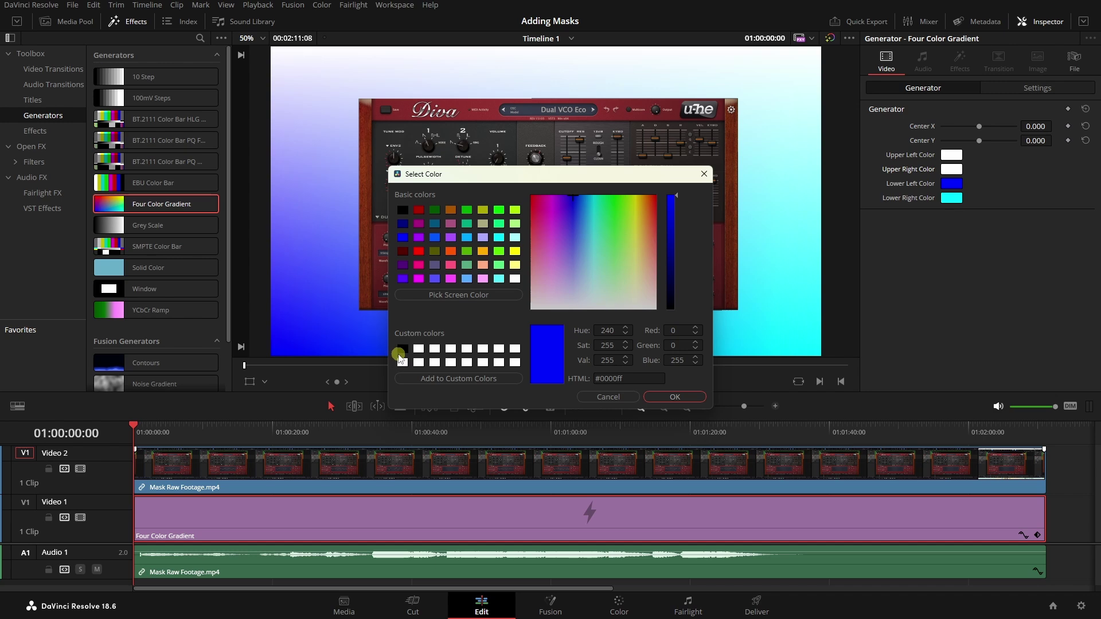
pyautogui.click(670, 398)
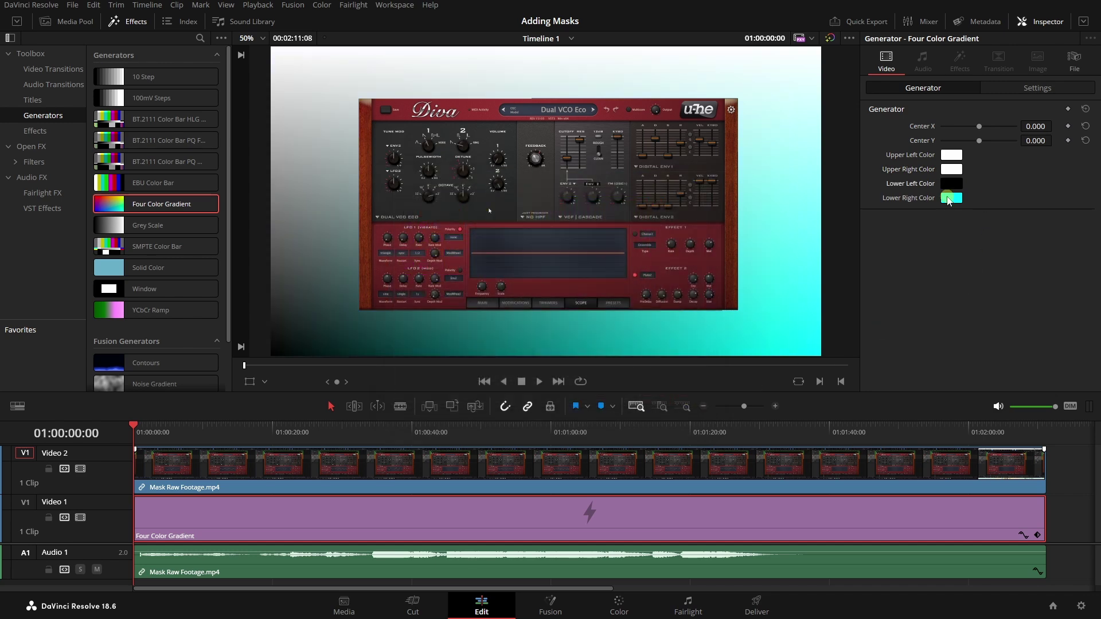
pyautogui.click(953, 198)
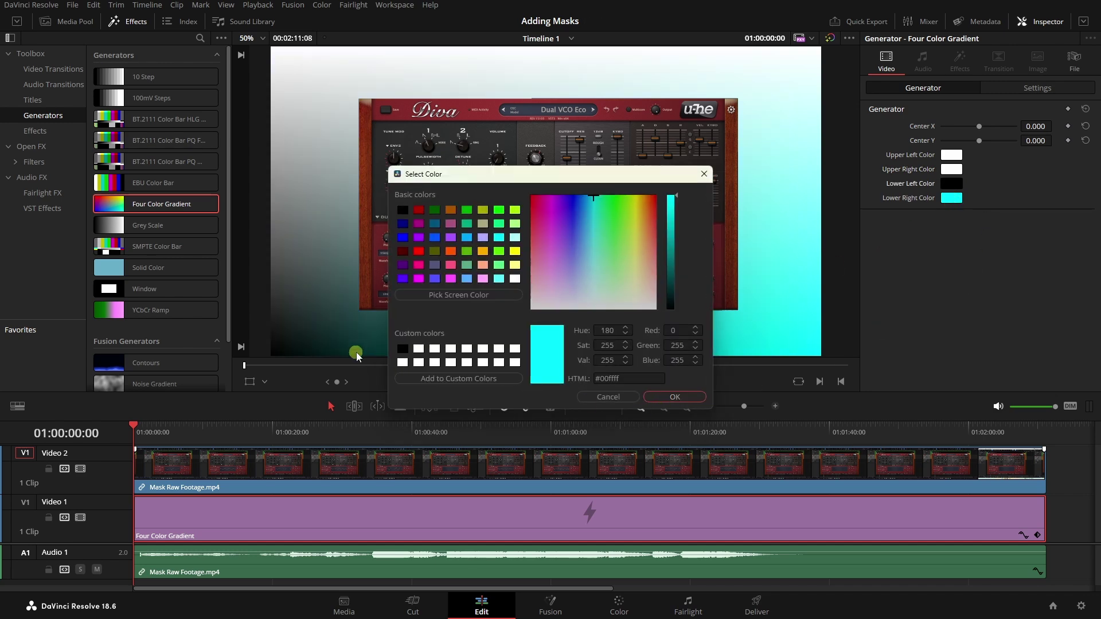
pyautogui.click(400, 349)
pyautogui.click(675, 397)
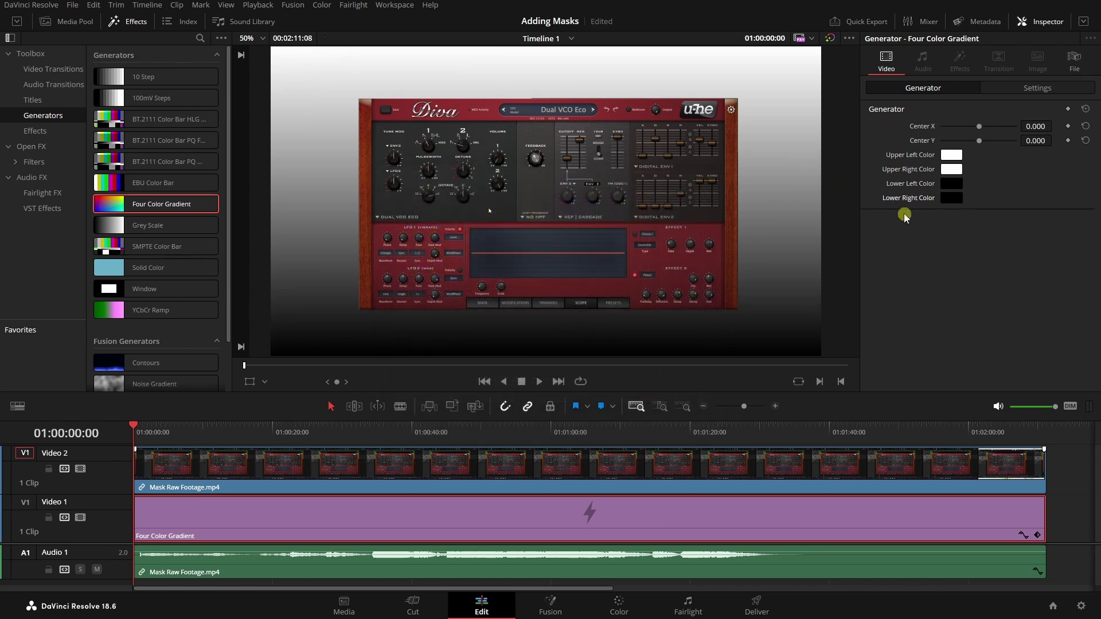
pyautogui.hotkey('ctrl', 's')
pyautogui.hotkey('ctrl', 'f')
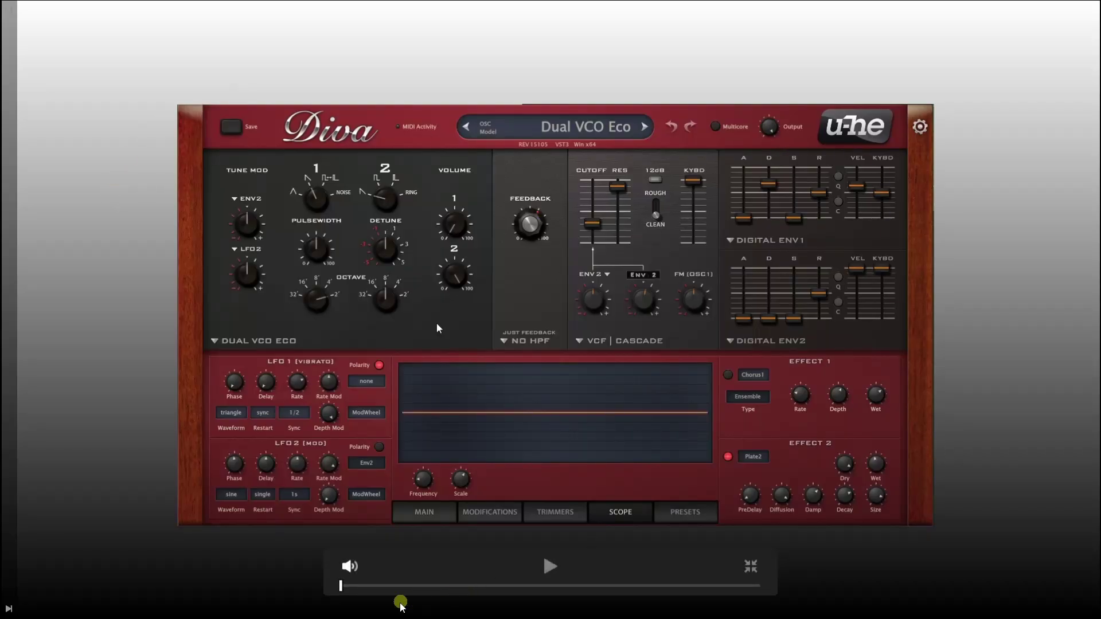
pyautogui.click(550, 567)
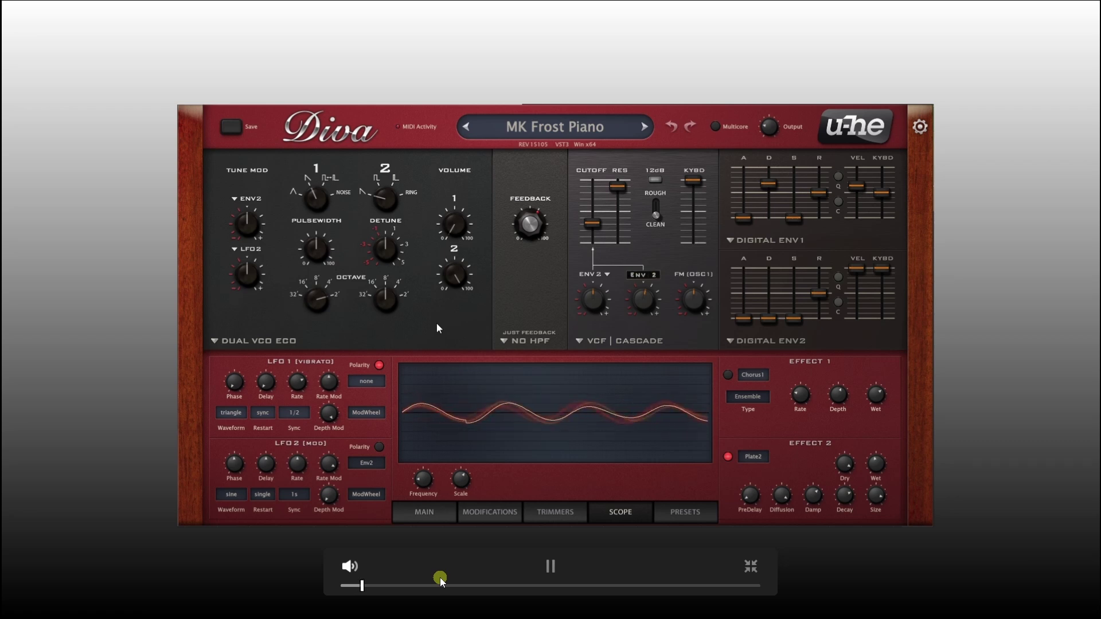
pyautogui.press('space')
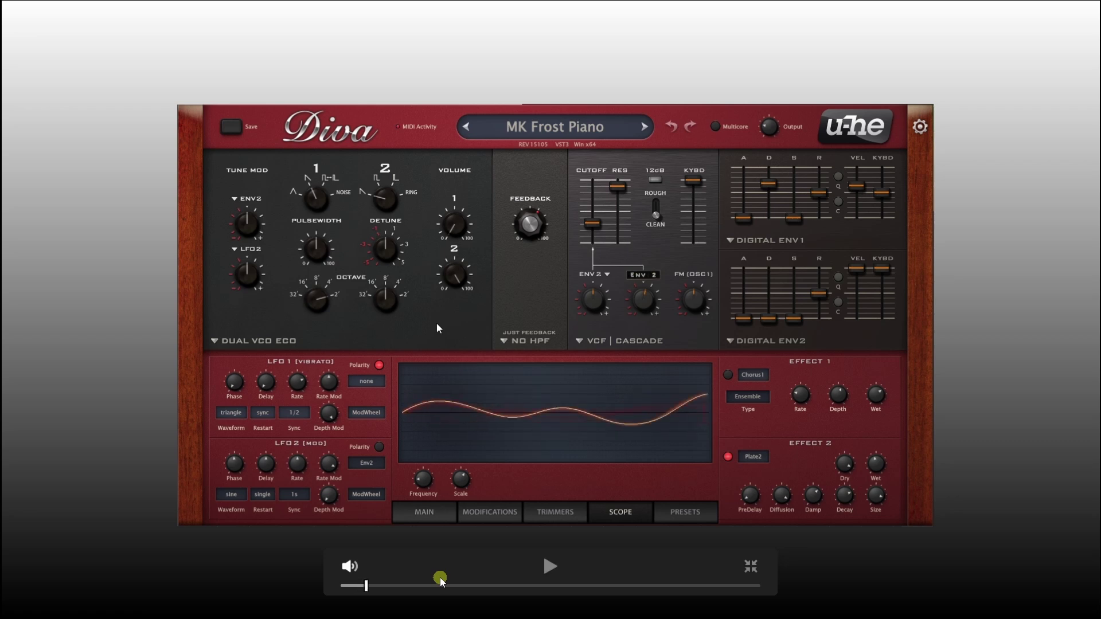
pyautogui.press('Escape')
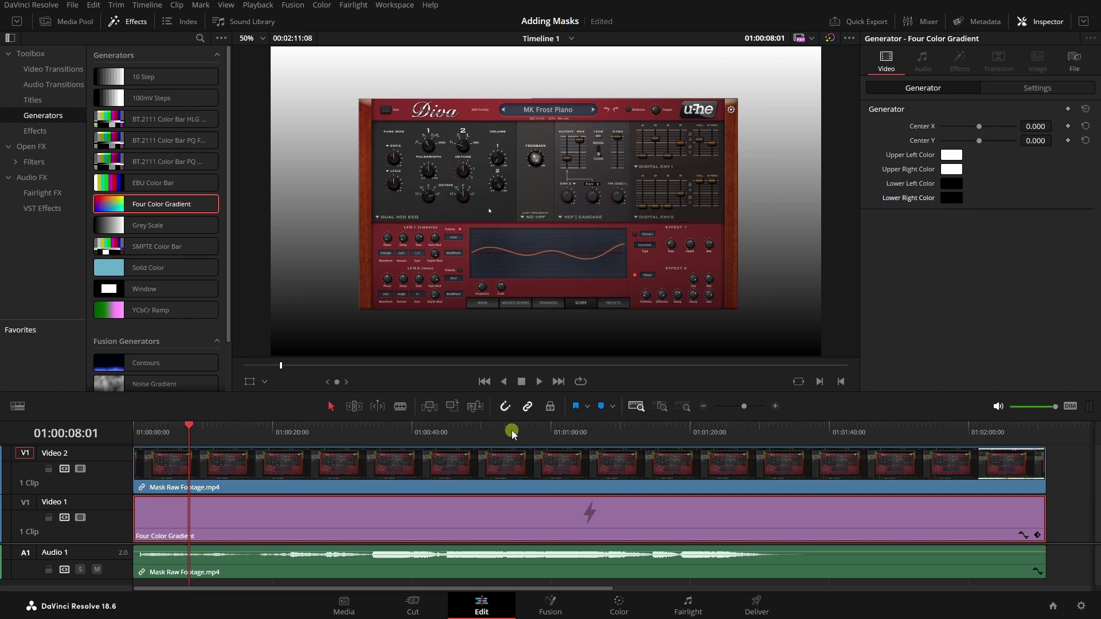
# Return to the Color page showing node 02's masked Diva panel over the white-to-black gradient.
pyautogui.click(624, 611)
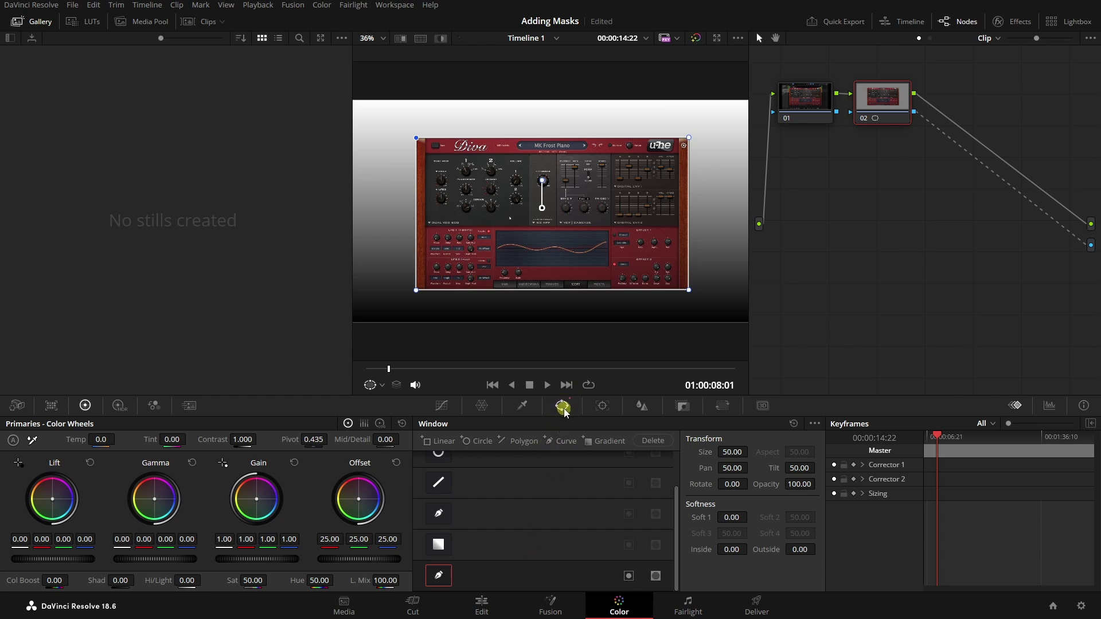
pyautogui.click(795, 426)
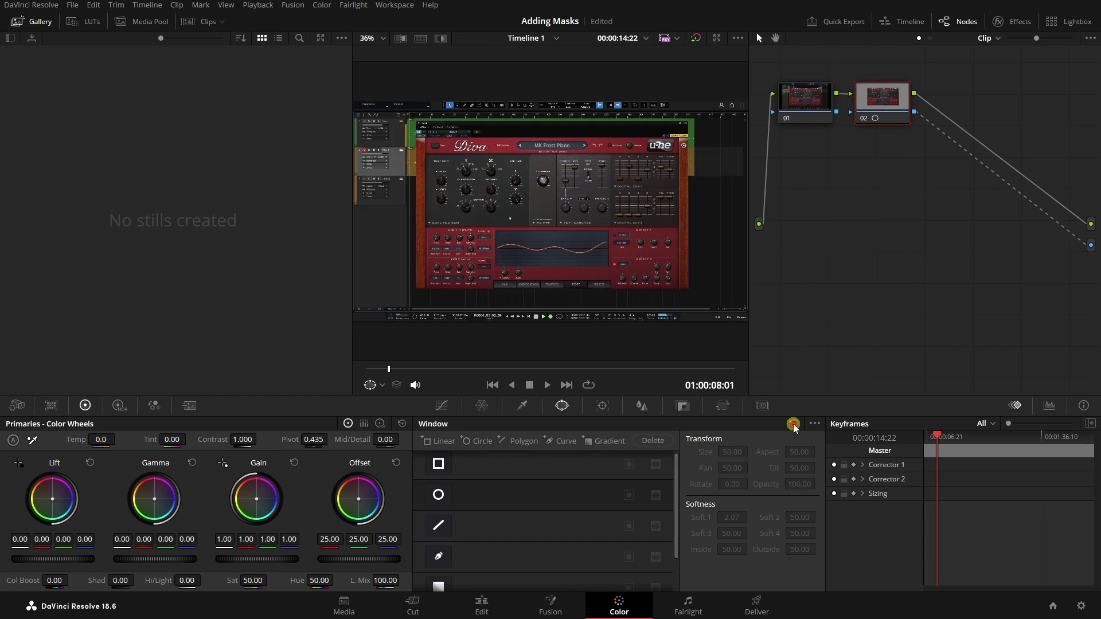
pyautogui.rightClick(883, 98)
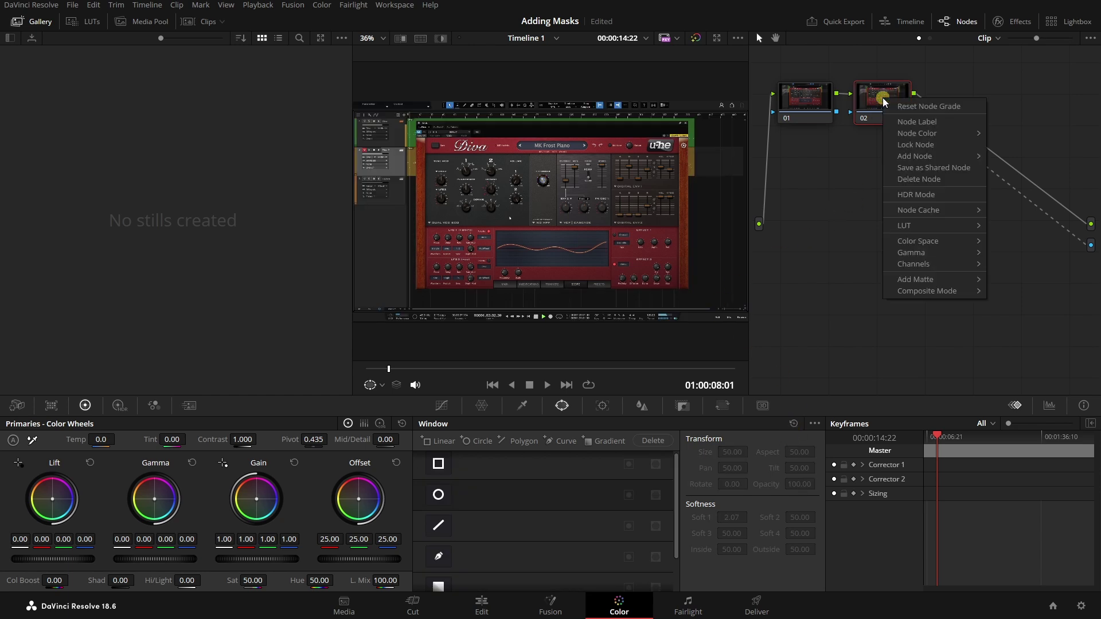
pyautogui.click(922, 108)
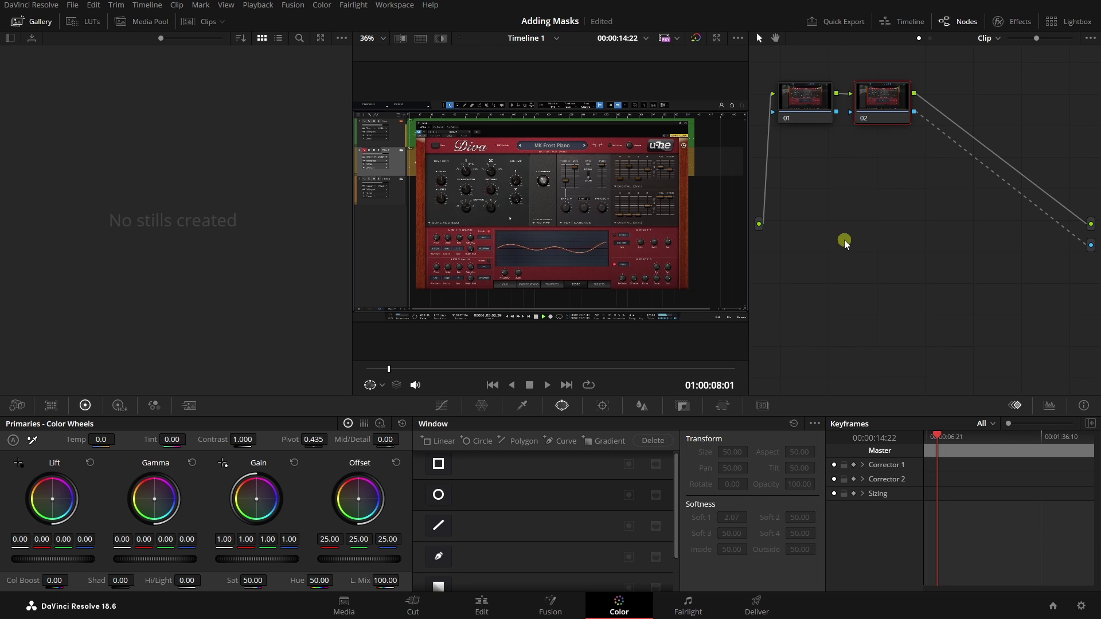
pyautogui.hotkey('ctrl', 'z')
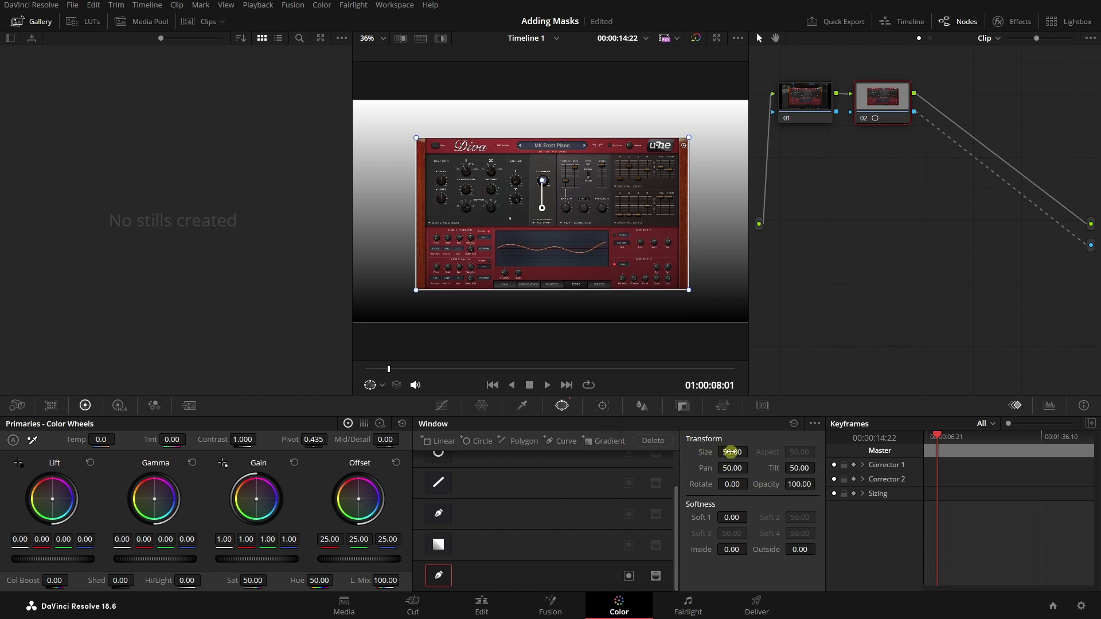
pyautogui.click(440, 579)
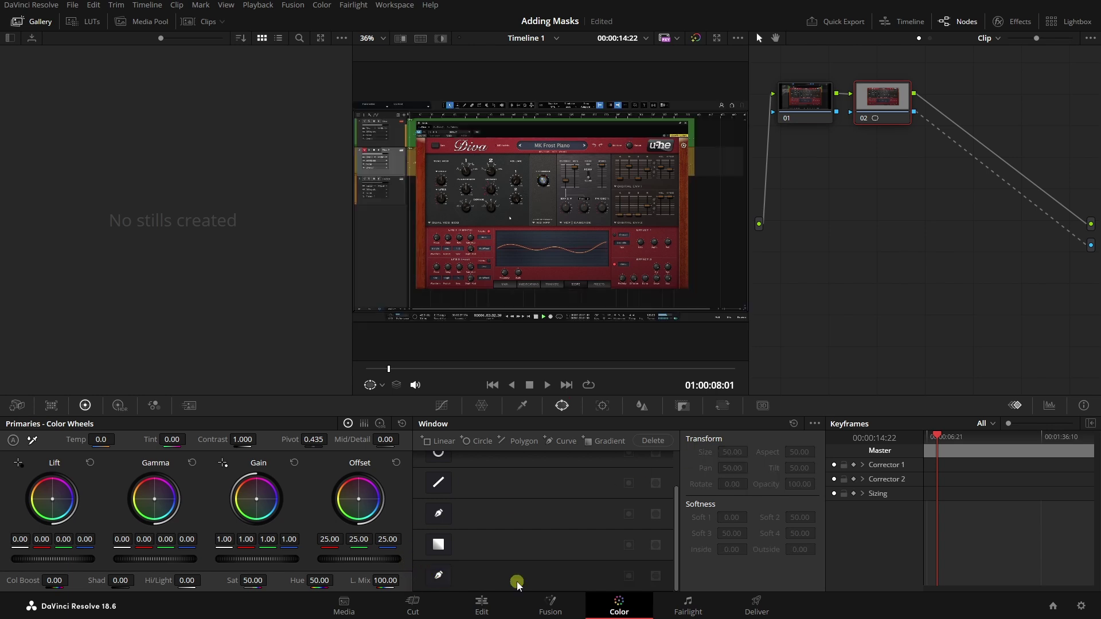
pyautogui.click(441, 580)
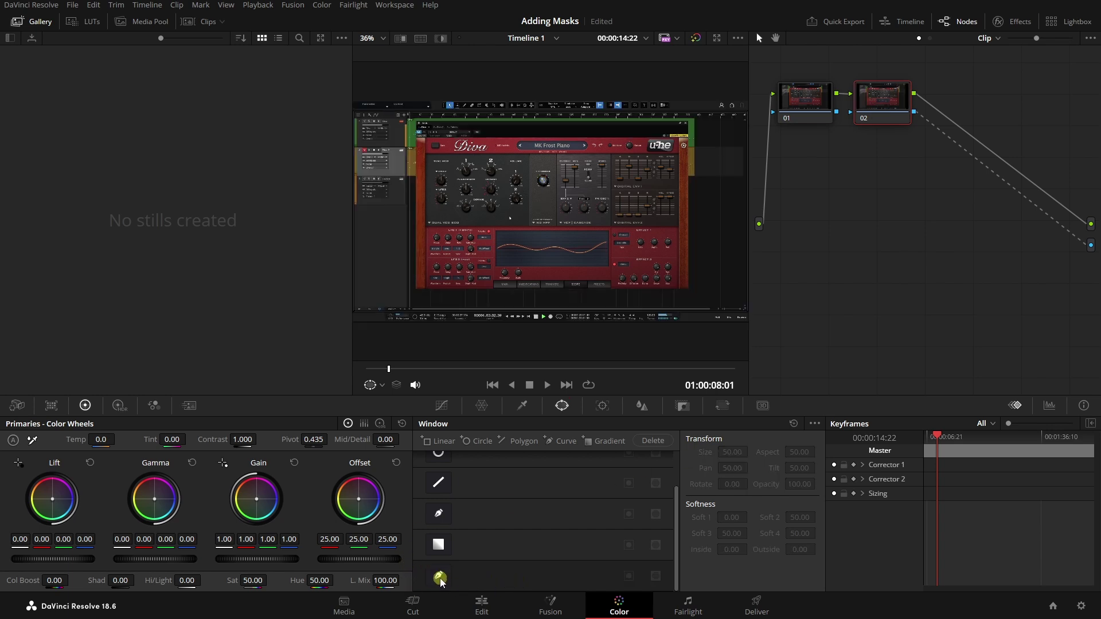
pyautogui.click(439, 579)
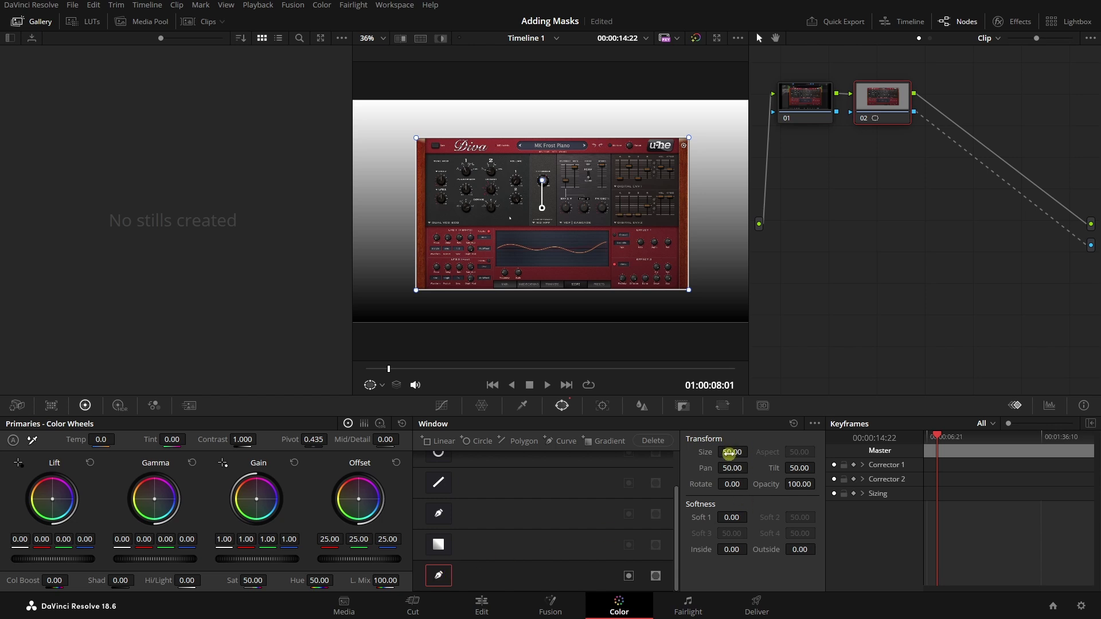
pyautogui.moveTo(729, 453)
pyautogui.mouseDown()
pyautogui.moveTo(818, 459)
pyautogui.moveTo(551, 464)
pyautogui.moveTo(946, 464)
pyautogui.moveTo(542, 482)
pyautogui.moveTo(818, 442)
pyautogui.moveTo(721, 455)
pyautogui.mouseUp()
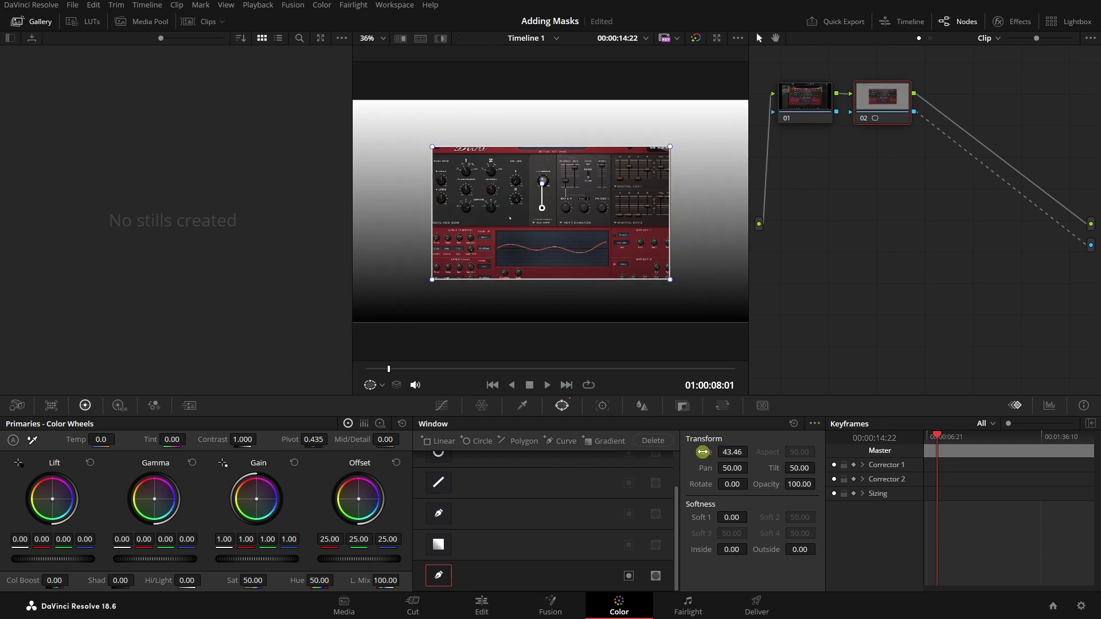
pyautogui.doubleClick(704, 453)
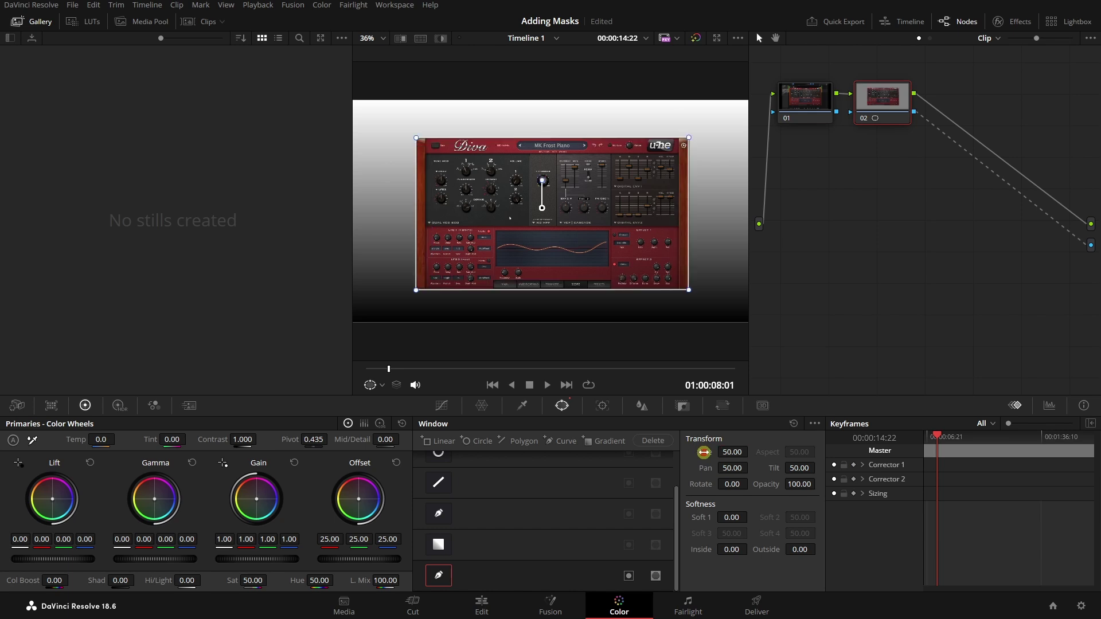
pyautogui.moveTo(731, 467); pyautogui.dragTo(634, 482)
pyautogui.doubleClick(705, 468)
pyautogui.moveTo(805, 470)
pyautogui.mouseDown()
pyautogui.moveTo(927, 467)
pyautogui.moveTo(666, 487)
pyautogui.moveTo(763, 486)
pyautogui.moveTo(789, 458)
pyautogui.mouseUp()
pyautogui.doubleClick(775, 469)
pyautogui.moveTo(720, 484); pyautogui.dragTo(661, 489)
pyautogui.doubleClick(701, 485)
pyautogui.moveTo(784, 486); pyautogui.dragTo(214, 500)
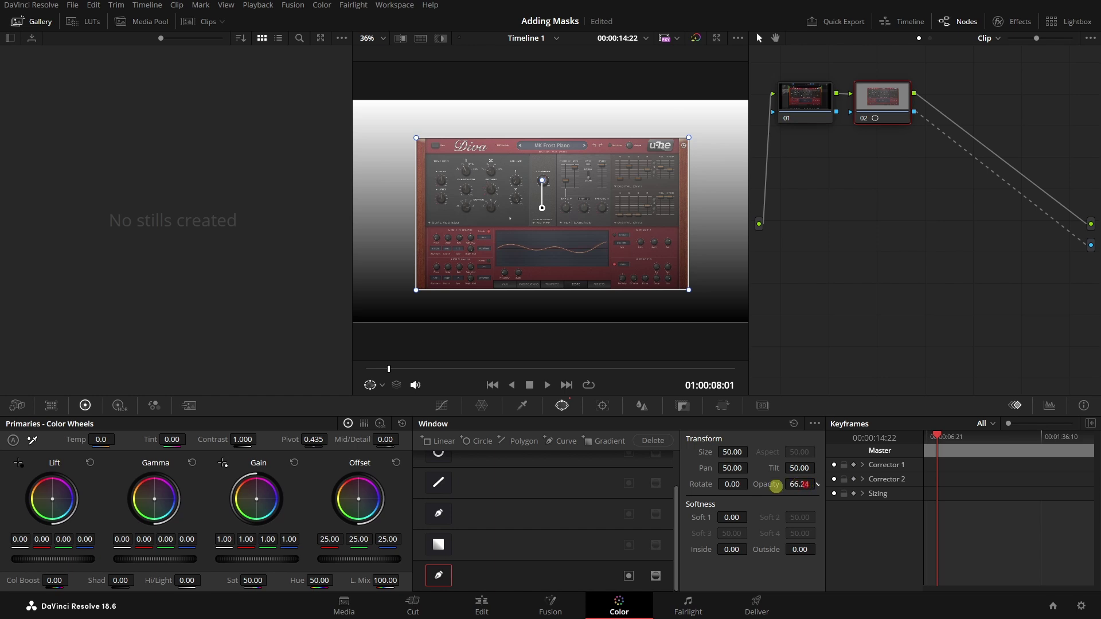
pyautogui.moveTo(776, 486); pyautogui.dragTo(653, 485)
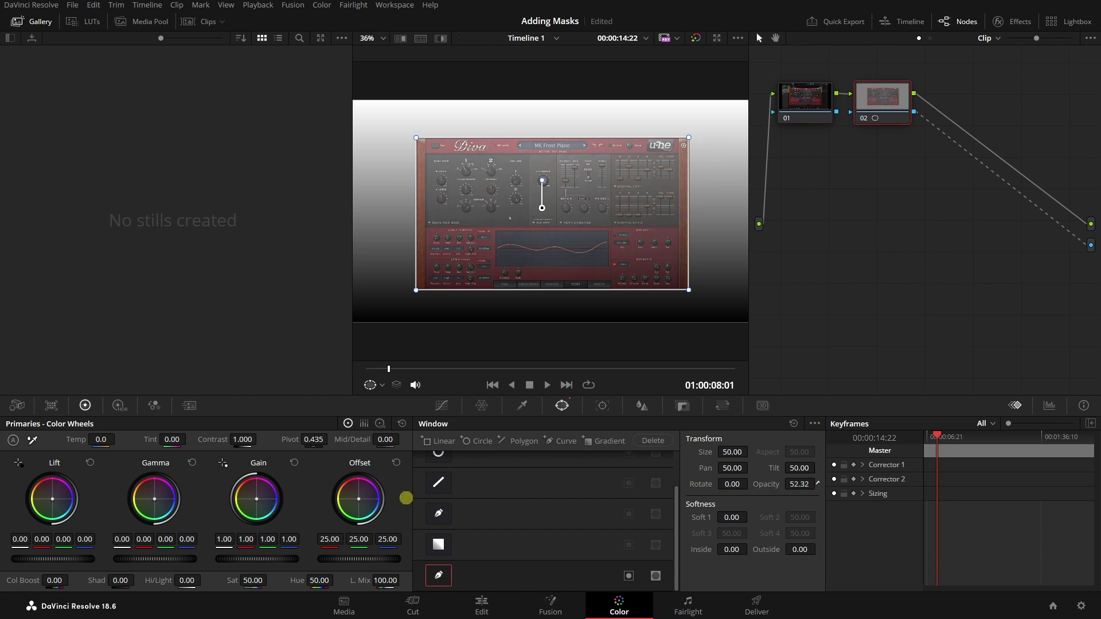
pyautogui.moveTo(406, 498); pyautogui.dragTo(784, 494)
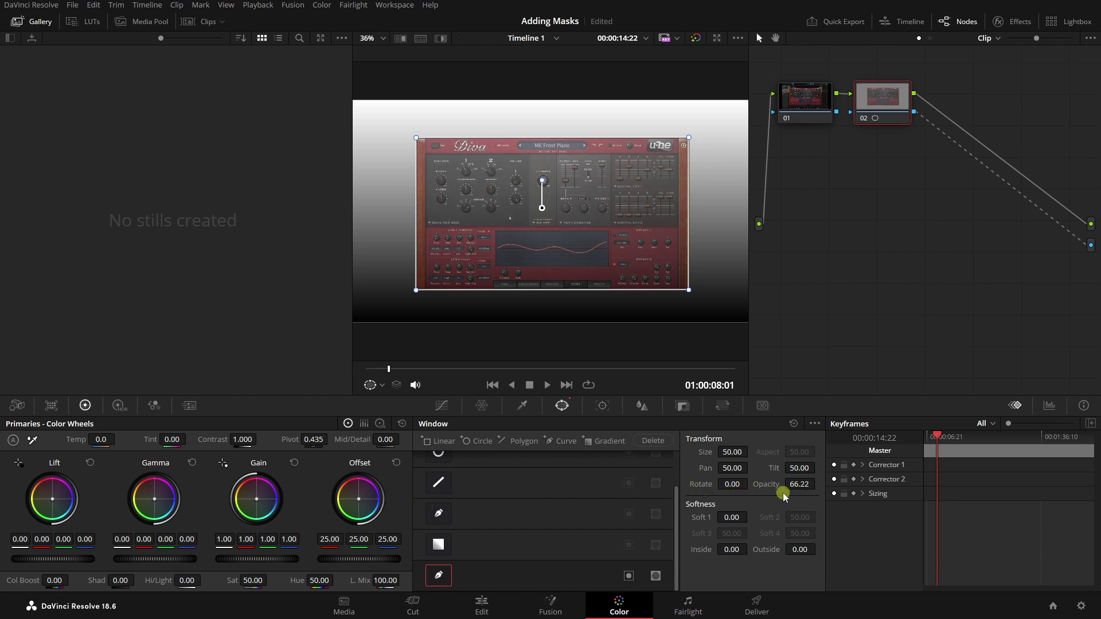
pyautogui.doubleClick(767, 484)
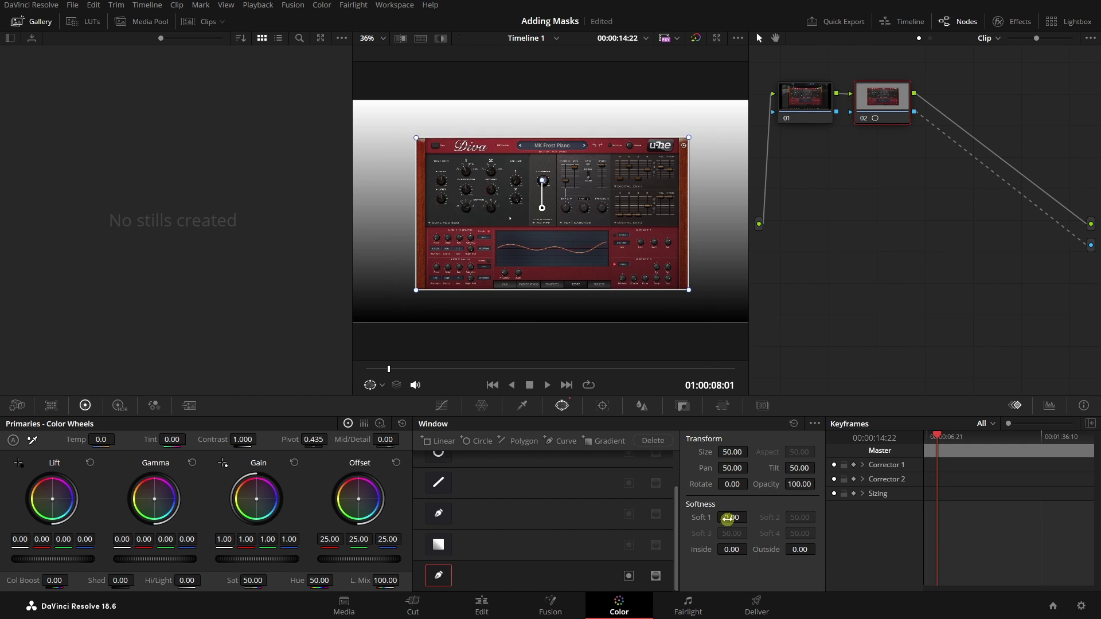
pyautogui.moveTo(735, 518); pyautogui.dragTo(995, 493)
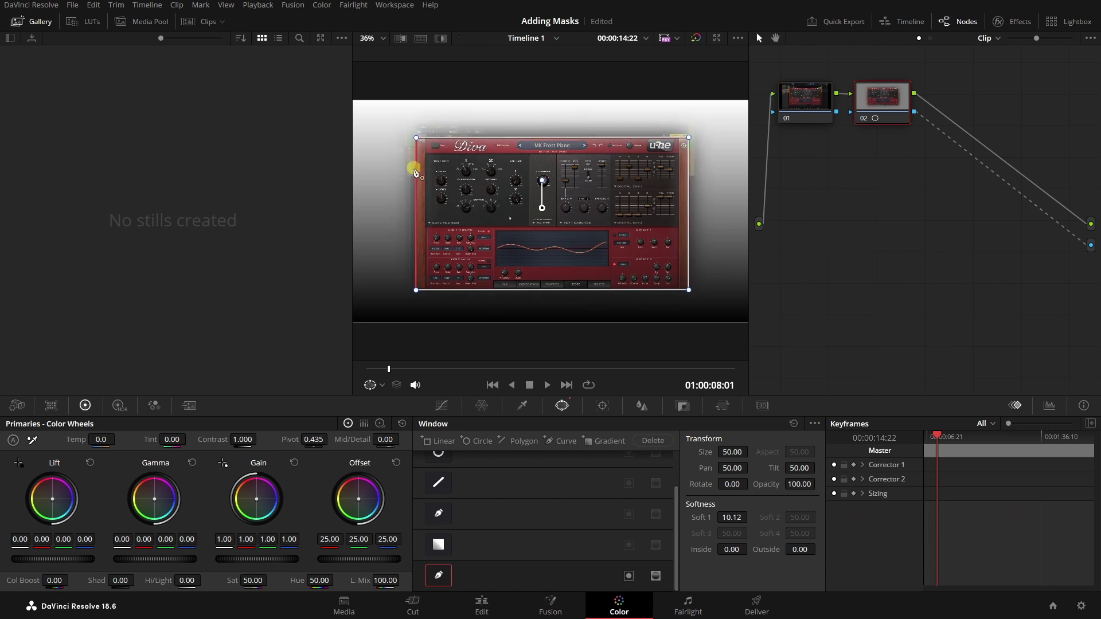
pyautogui.click(407, 299)
pyautogui.moveTo(729, 551); pyautogui.dragTo(779, 600)
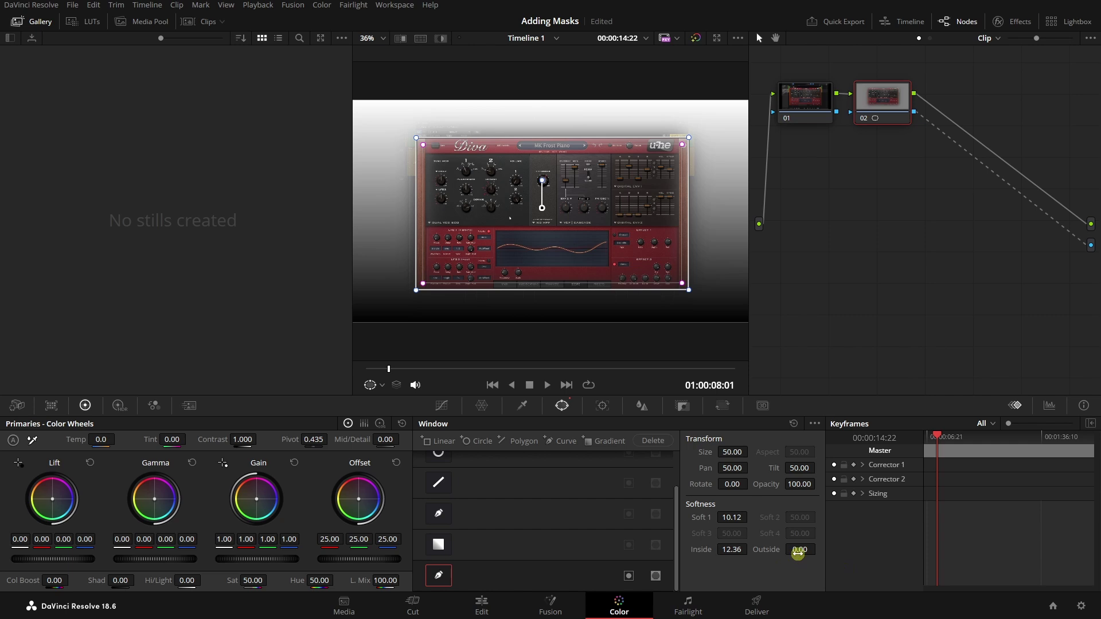
pyautogui.moveTo(800, 549); pyautogui.dragTo(762, 565)
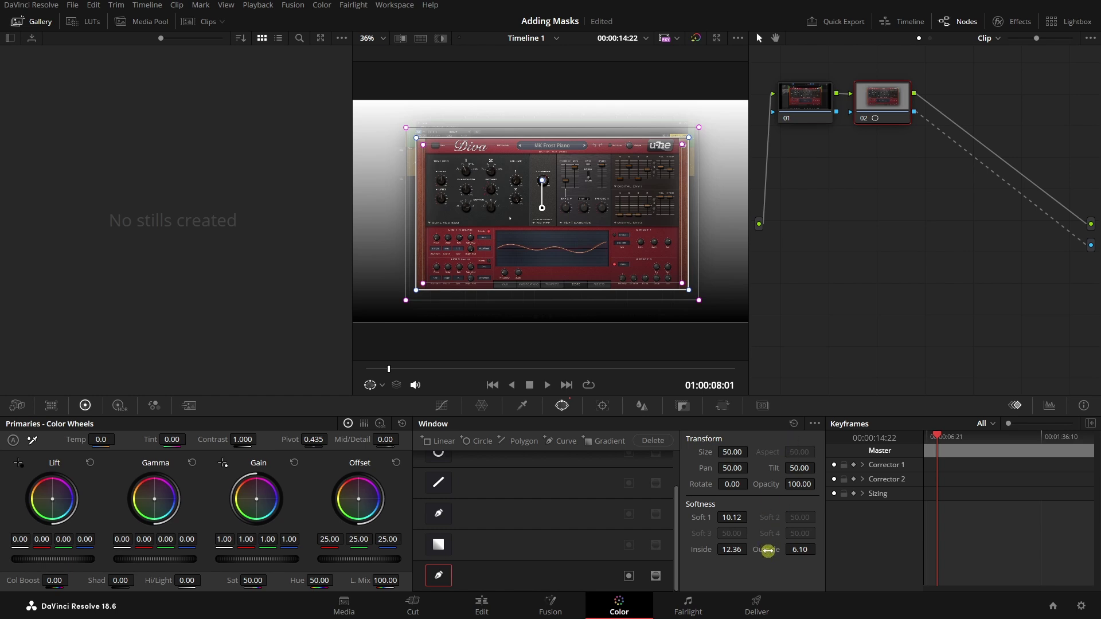
pyautogui.doubleClick(759, 555)
pyautogui.doubleClick(700, 551)
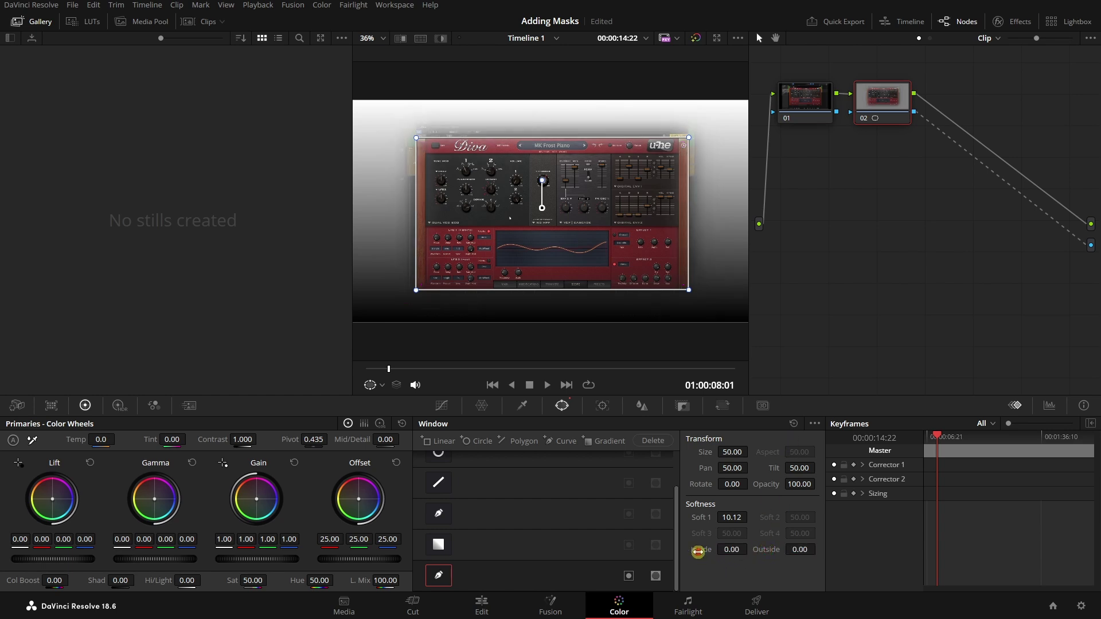
pyautogui.doubleClick(701, 518)
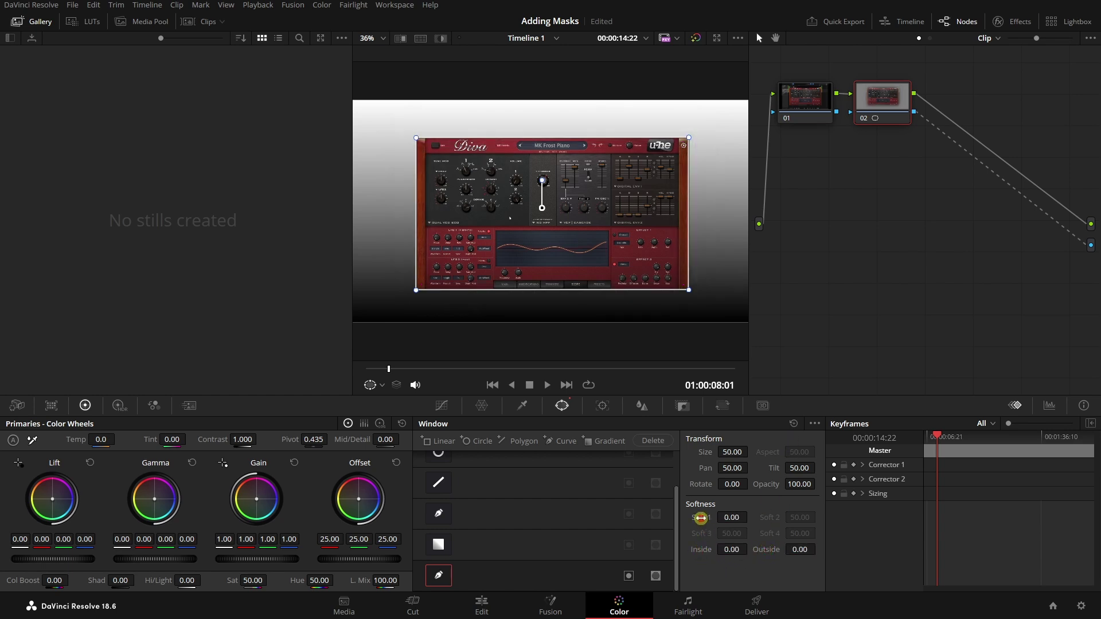
# Flip the window invert and mask toggles, then reset node 02's windows to remove the curve mask.
pyautogui.click(629, 576)
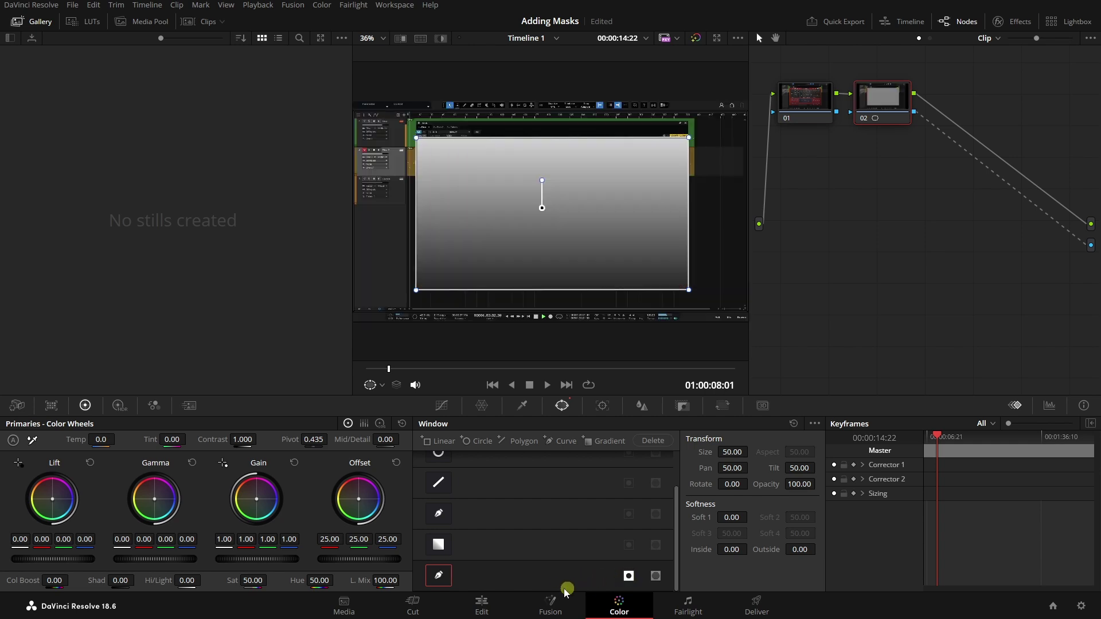
pyautogui.click(630, 575)
pyautogui.click(656, 576)
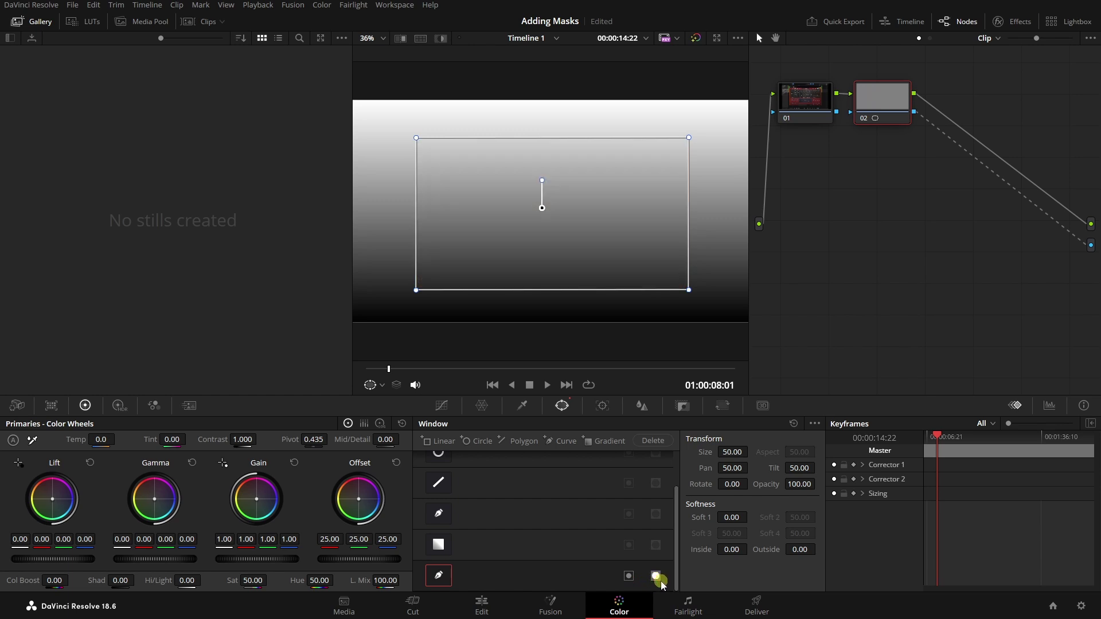
pyautogui.click(658, 578)
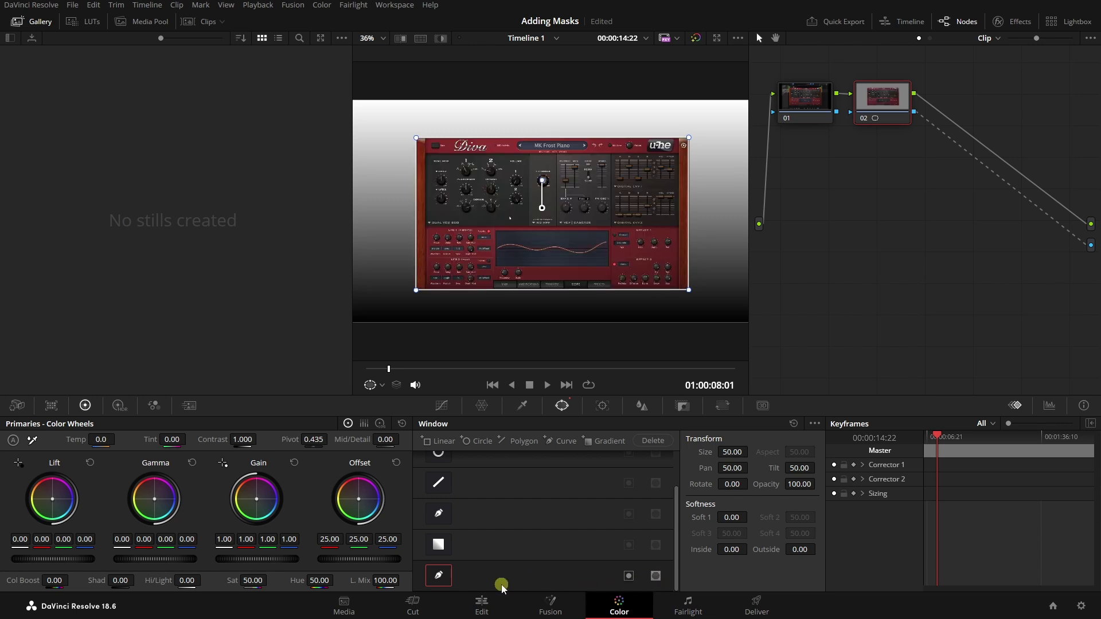
pyautogui.click(795, 424)
pyautogui.click(456, 191)
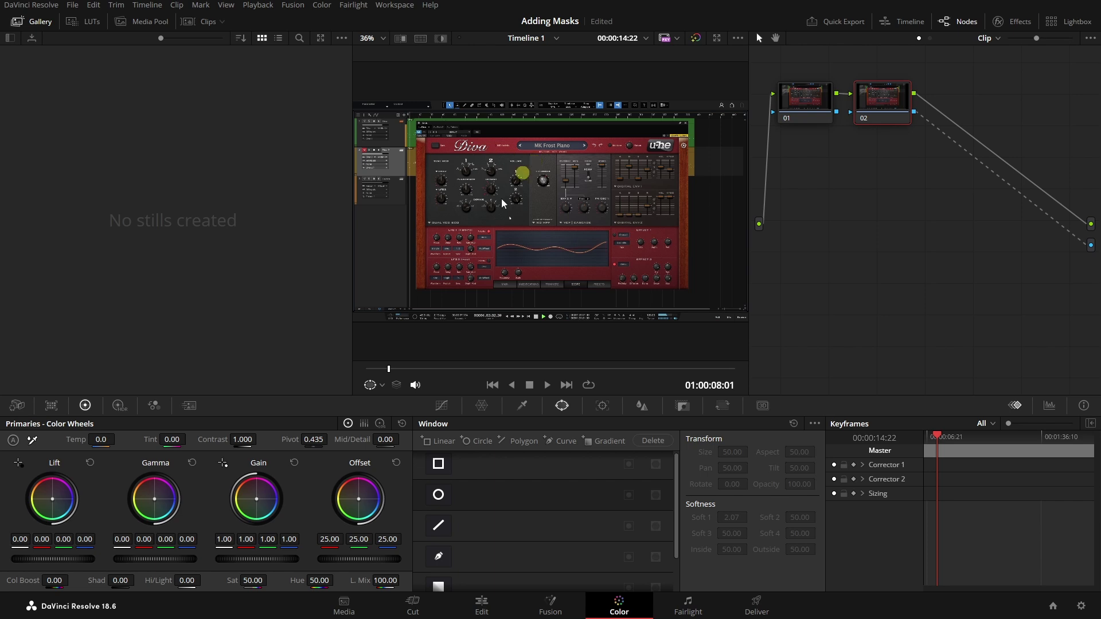
# Add a rectangle window and drag it and its corners over the Diva oscillator panel.
pyautogui.click(439, 465)
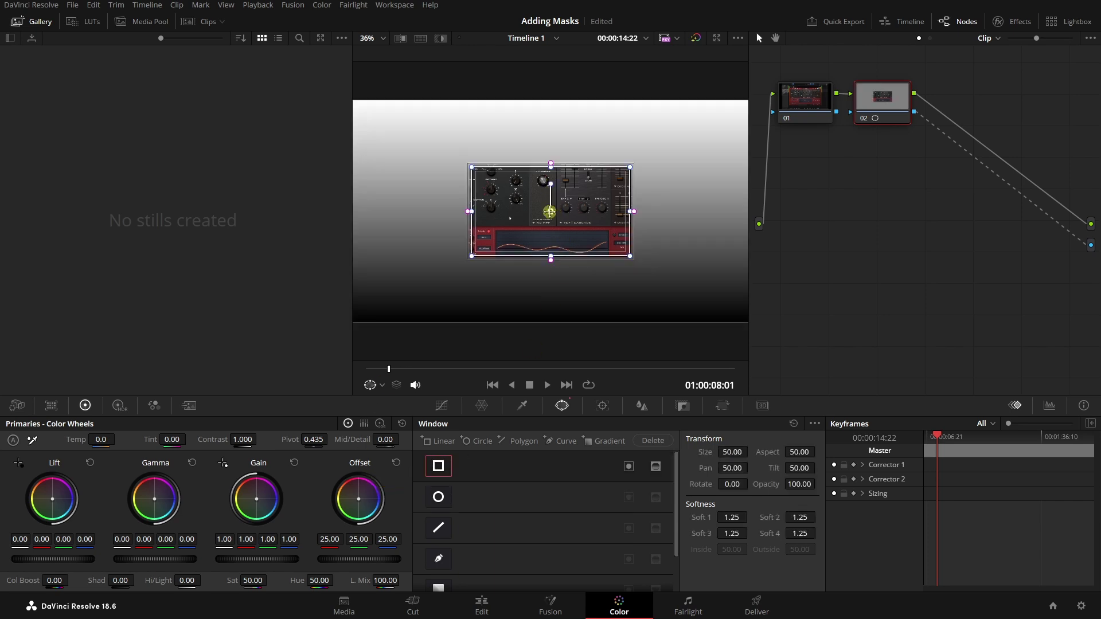
pyautogui.moveTo(549, 212); pyautogui.dragTo(470, 191)
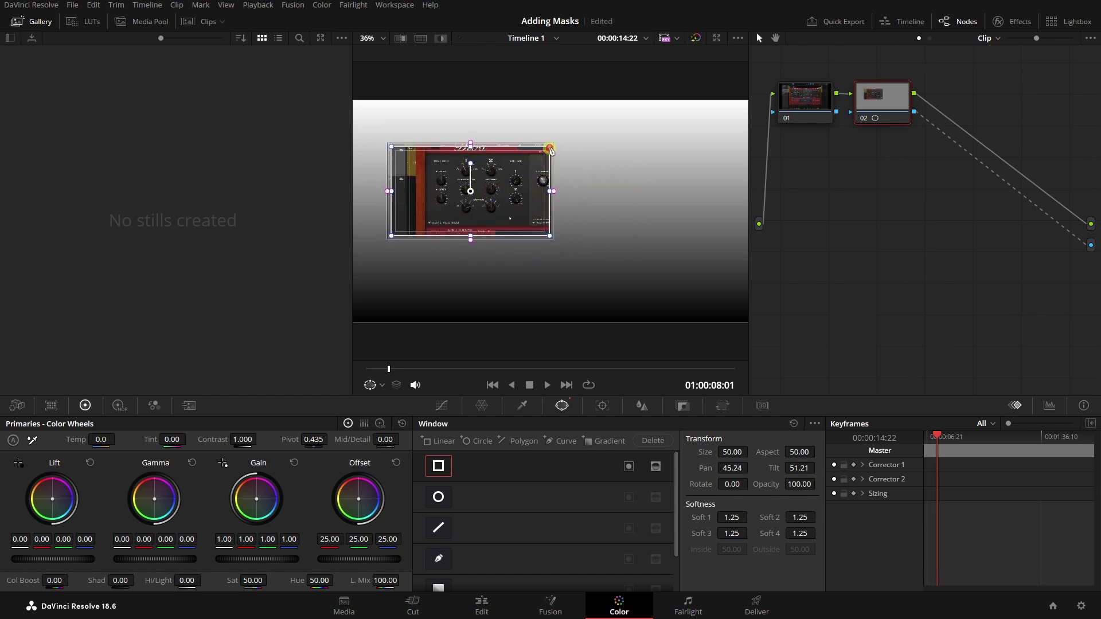
pyautogui.moveTo(550, 149); pyautogui.dragTo(531, 153)
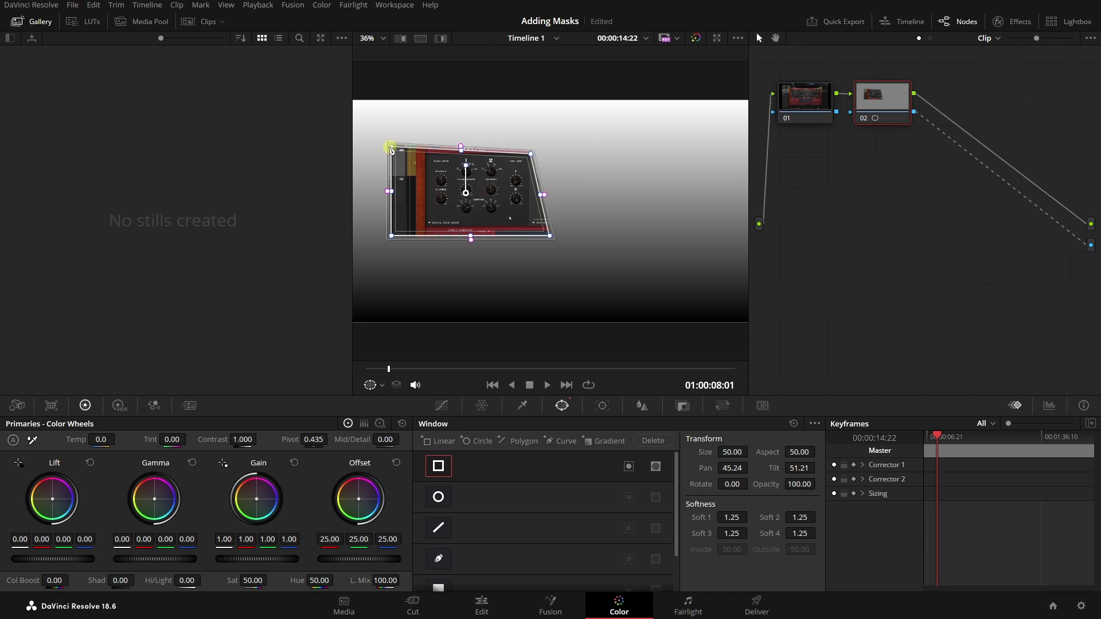
pyautogui.moveTo(391, 148); pyautogui.dragTo(424, 155)
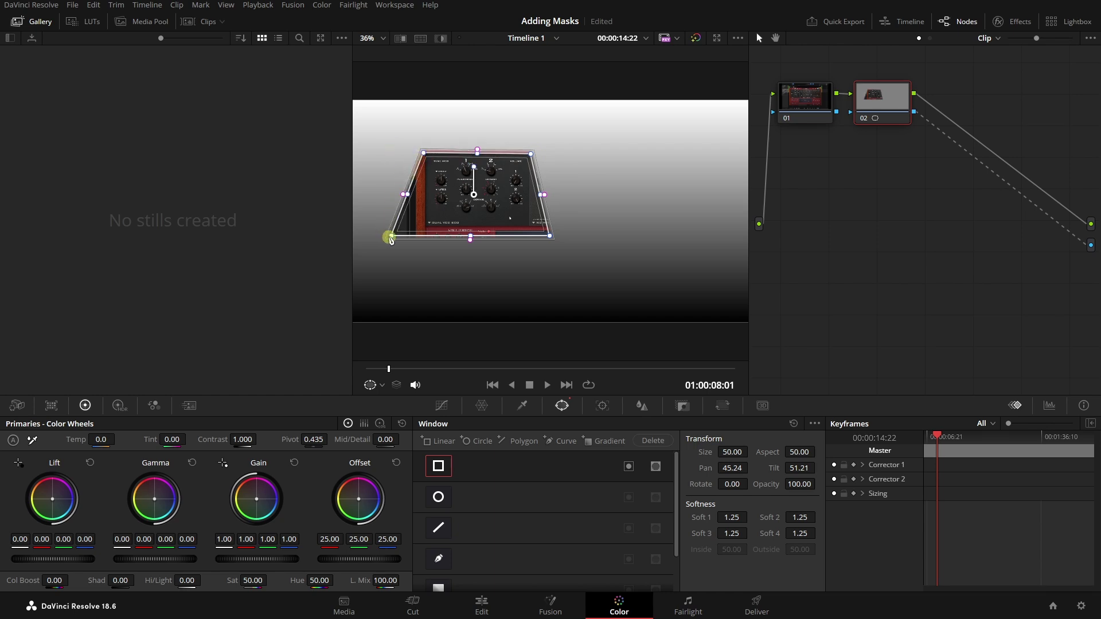
pyautogui.moveTo(391, 237); pyautogui.dragTo(427, 230)
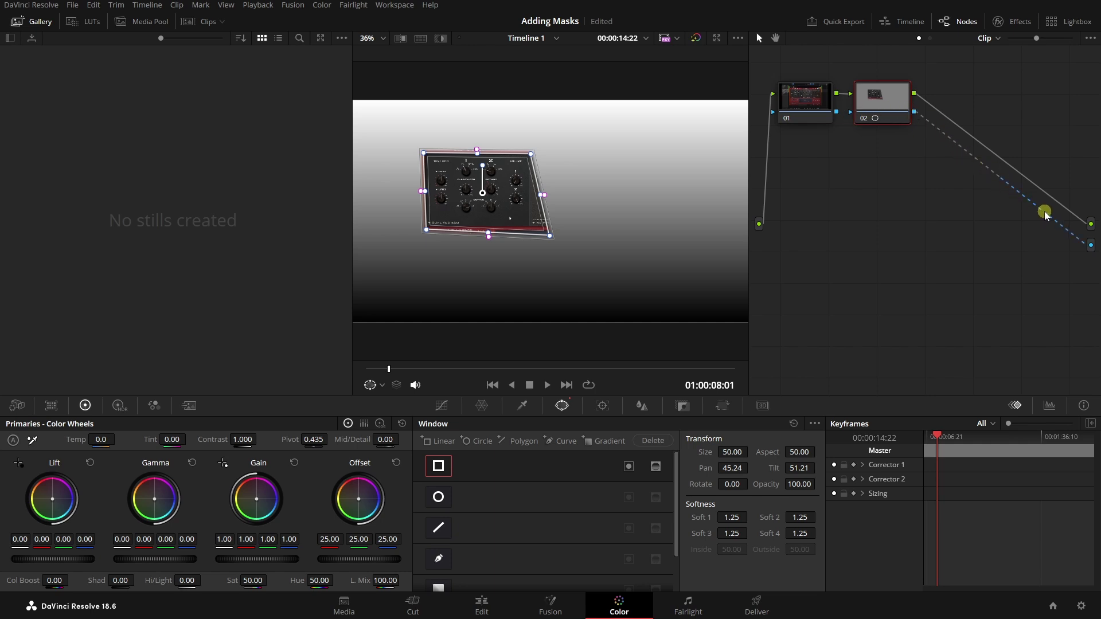
# Delete node 02's link to the alpha output and dismiss the node graph menu.
pyautogui.press('Delete')
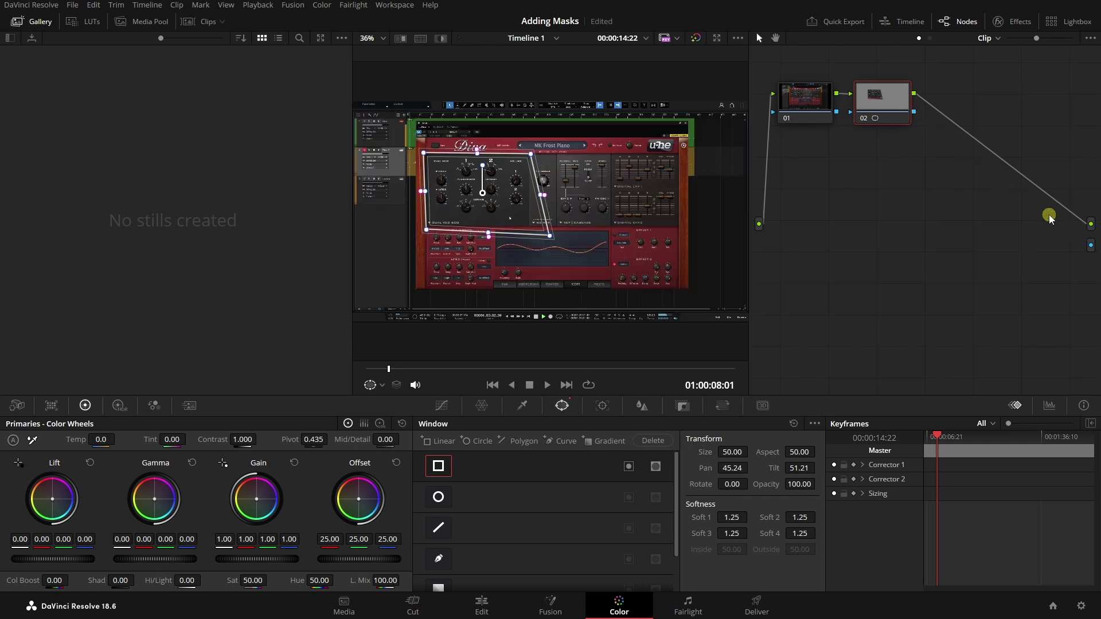
pyautogui.rightClick(979, 260)
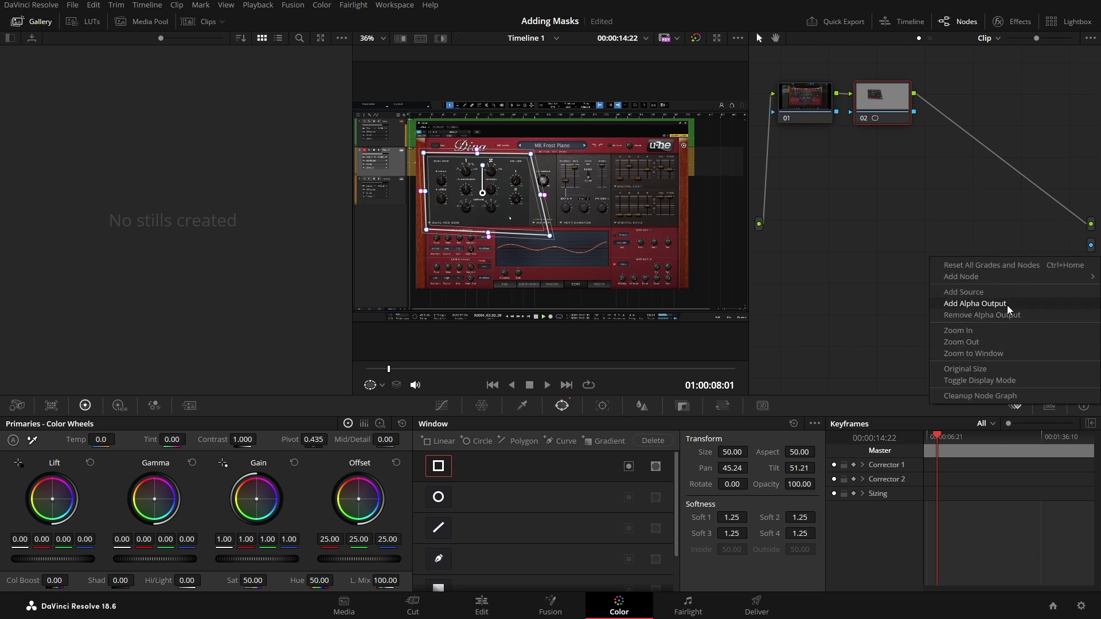
pyautogui.click(796, 278)
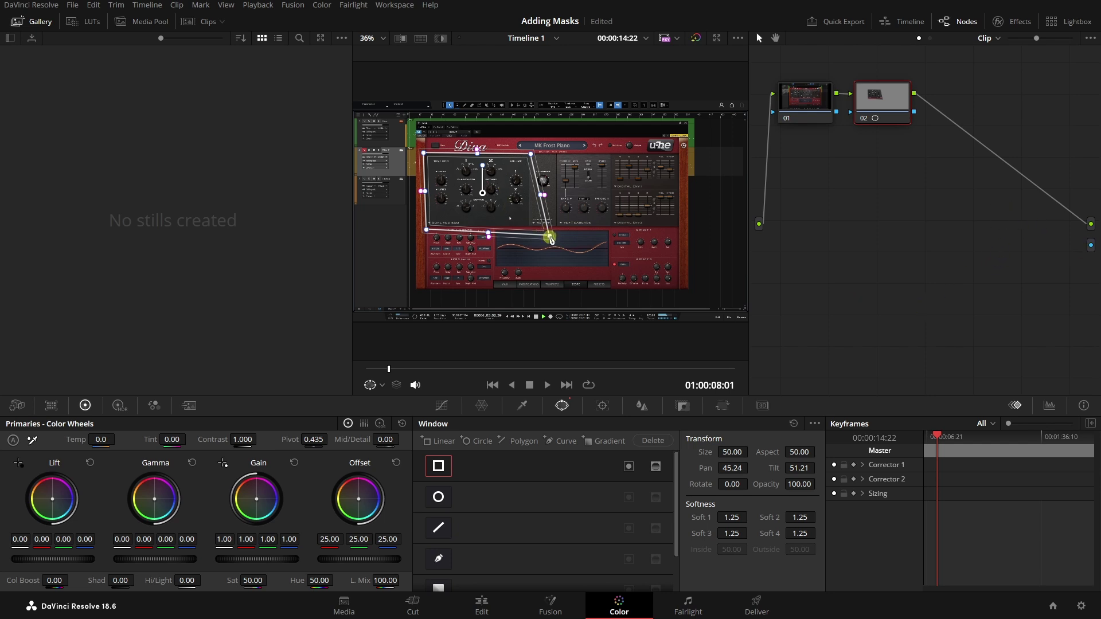
# Square the window's corners into a true rectangle framing the oscillator section, zooming back to 36%.
pyautogui.moveTo(552, 238); pyautogui.dragTo(604, 243)
pyautogui.scroll(5, 515, 237)
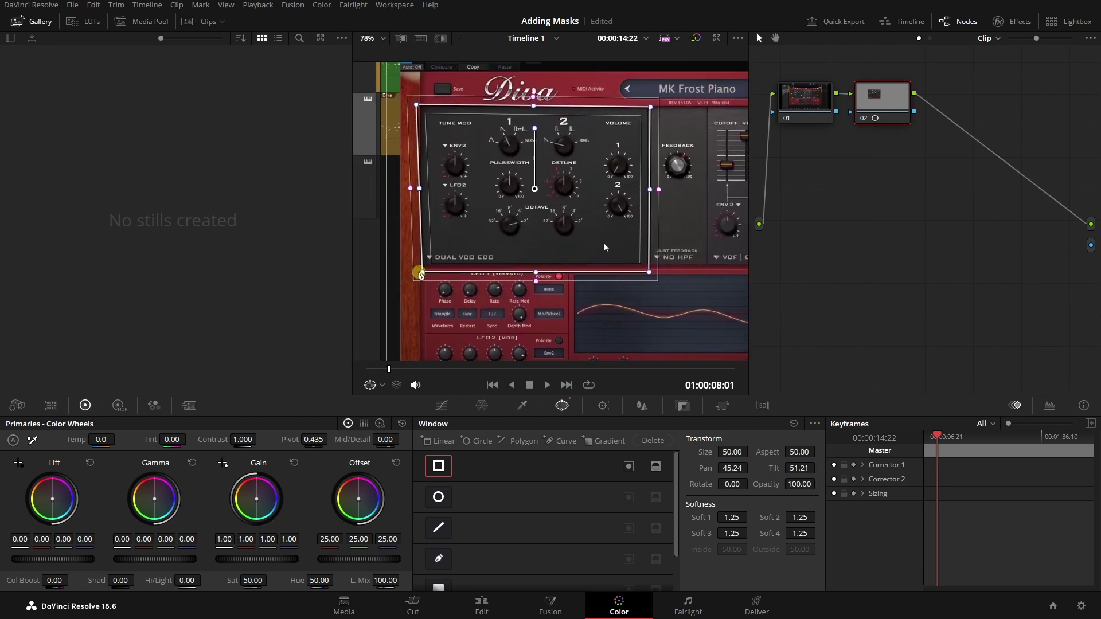
pyautogui.moveTo(423, 275); pyautogui.dragTo(416, 274)
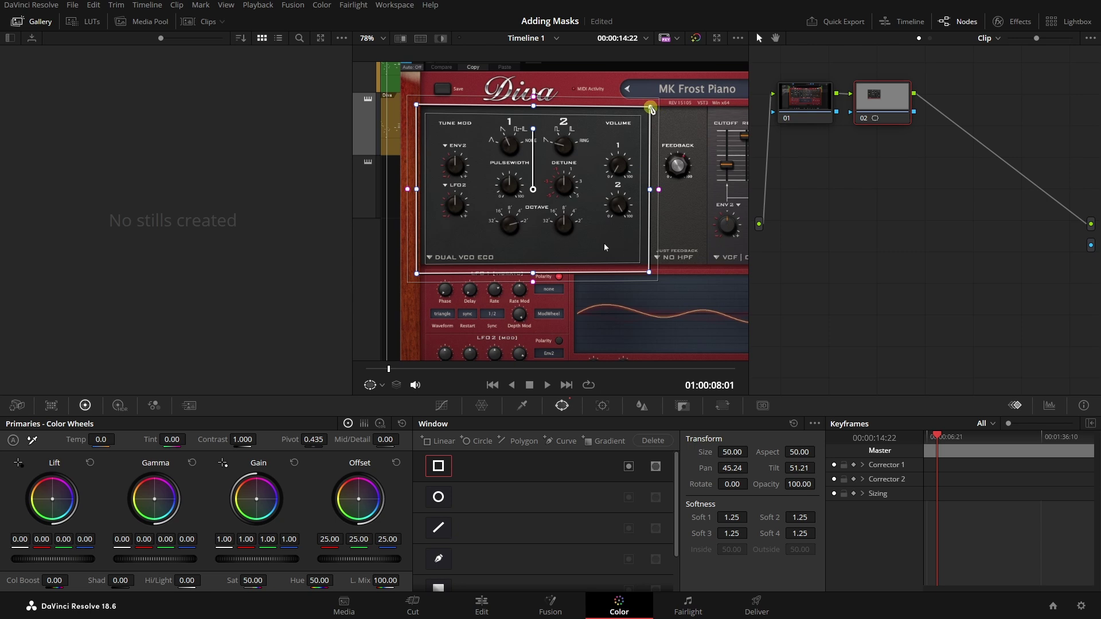
pyautogui.moveTo(651, 106); pyautogui.dragTo(652, 105)
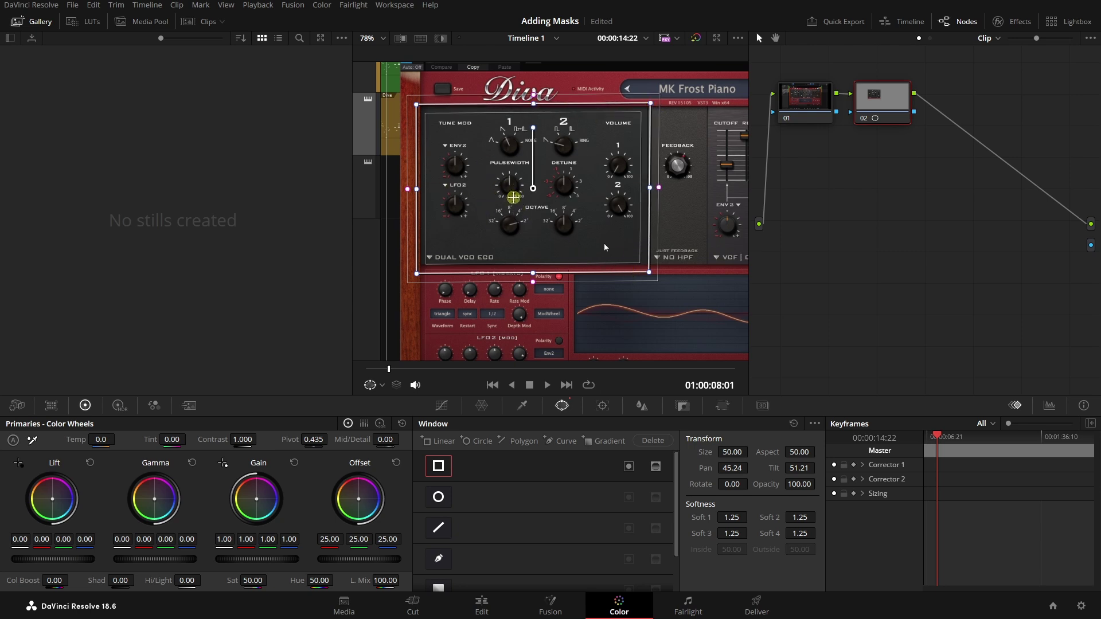
pyautogui.scroll(-3, 637, 310)
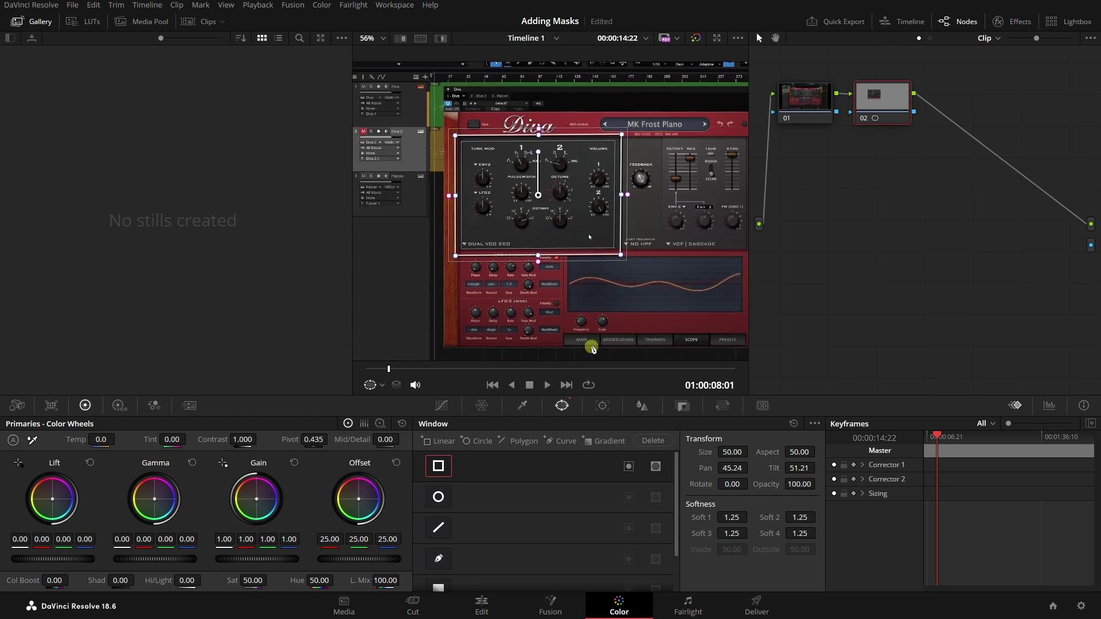
pyautogui.scroll(-2, 613, 342)
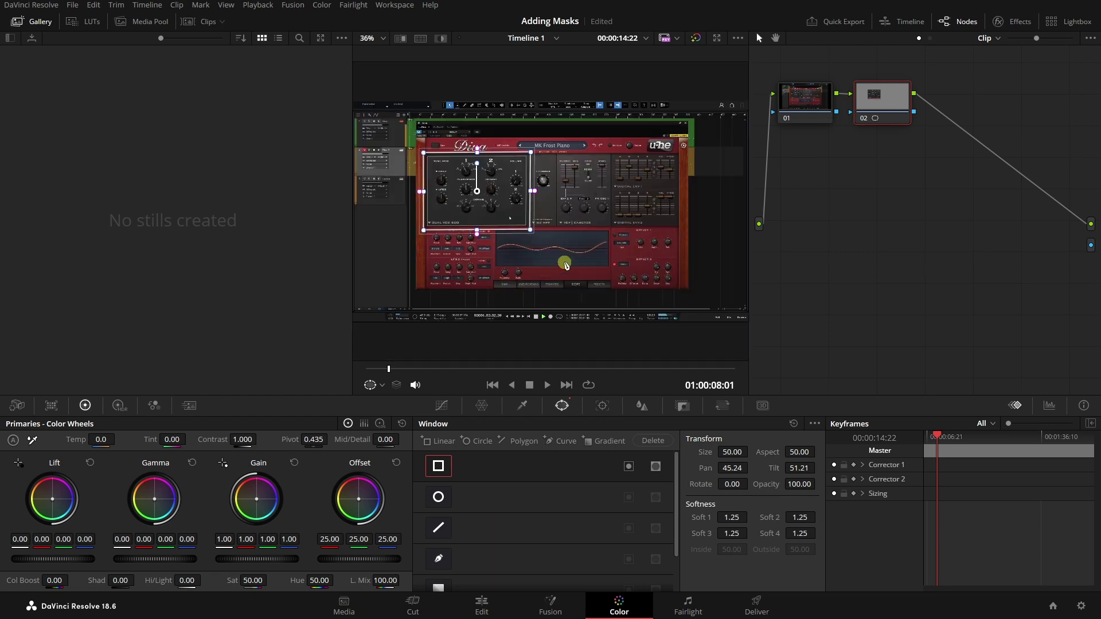
# Raise node 02's linked blur Radius to 0.91 to blur the oscillator section.
pyautogui.click(642, 408)
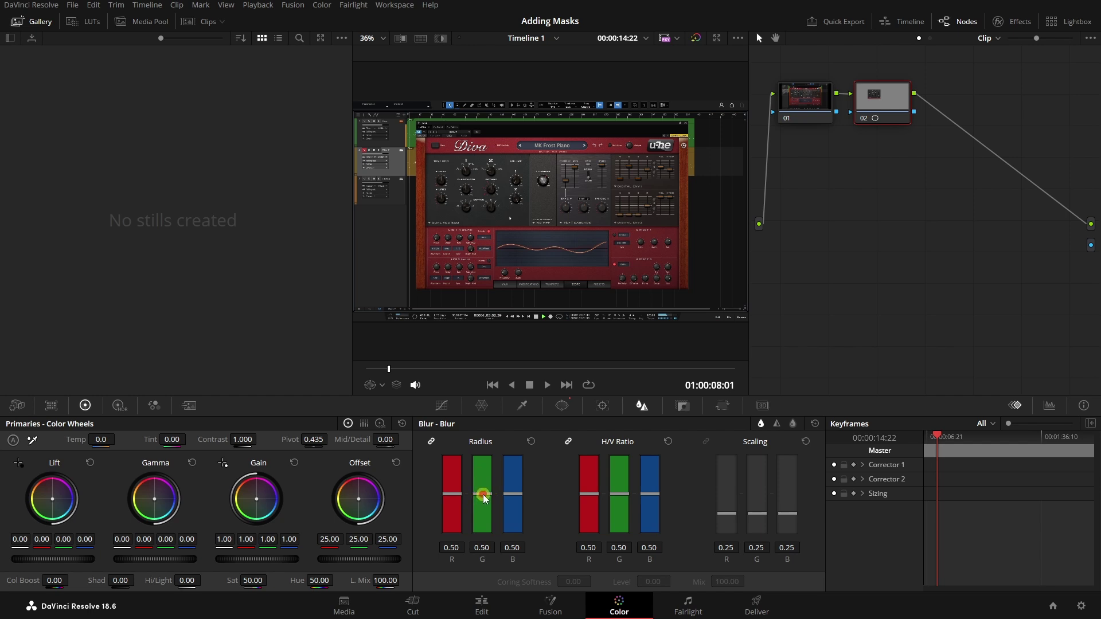
pyautogui.moveTo(483, 498); pyautogui.dragTo(487, 457)
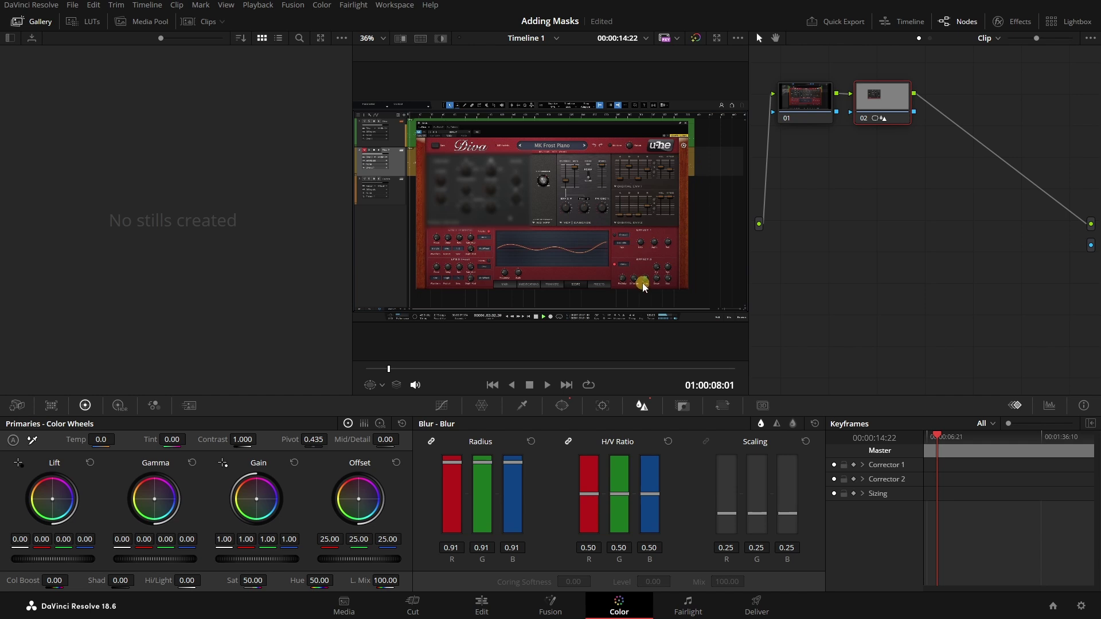
pyautogui.click(562, 409)
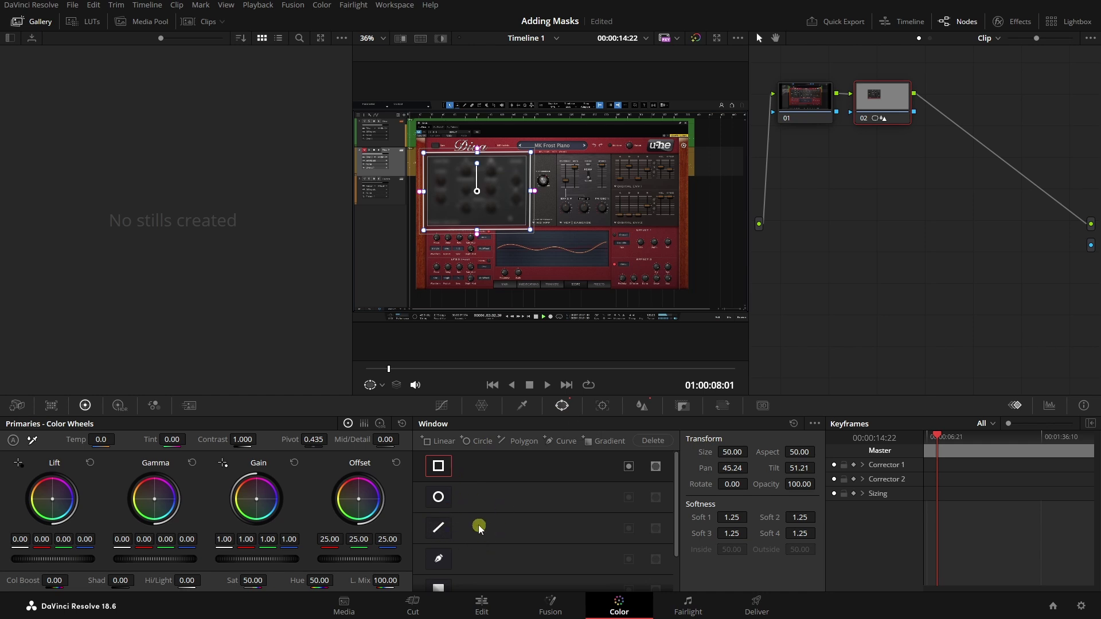
# Add a second Linear window and shape it into a rectangle over the upper-right Diva section.
pyautogui.click(437, 529)
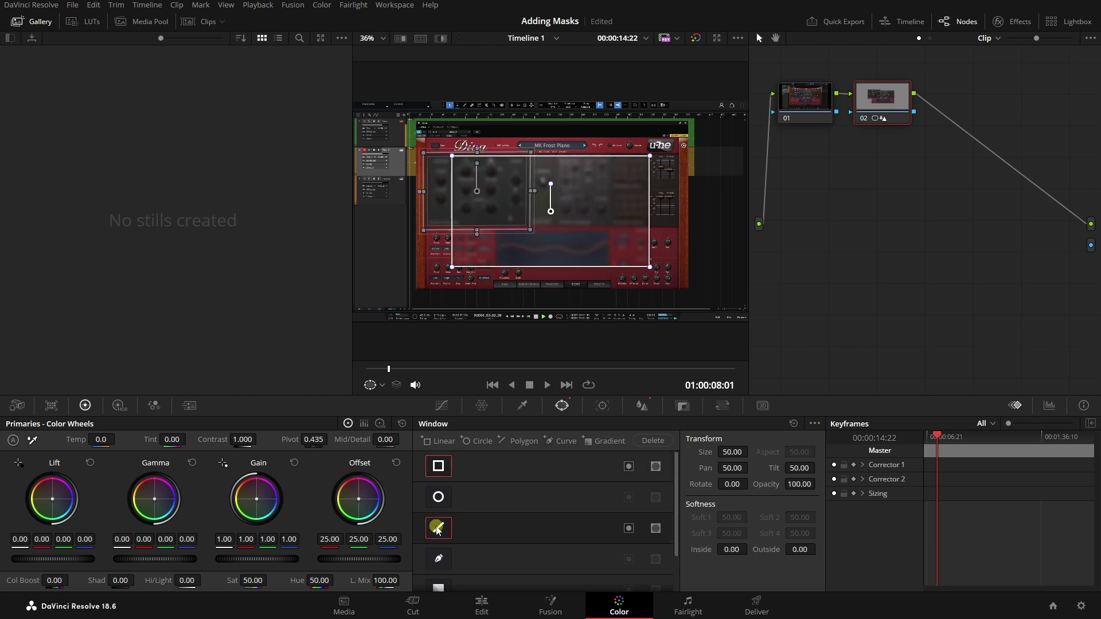
pyautogui.click(638, 172)
pyautogui.moveTo(553, 214); pyautogui.dragTo(636, 195)
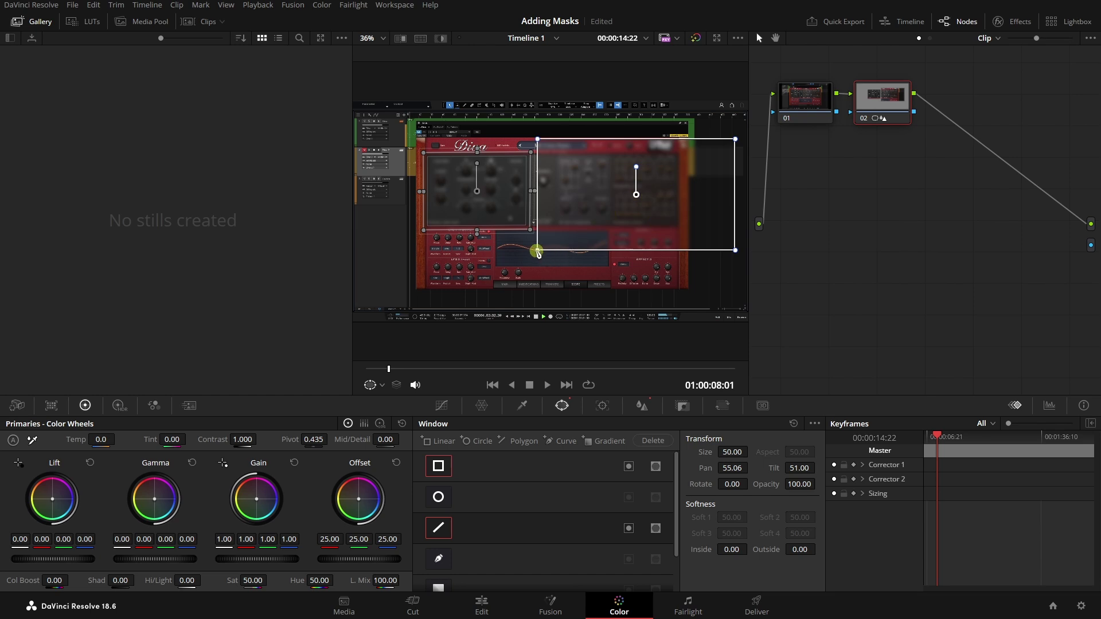
pyautogui.moveTo(538, 250); pyautogui.dragTo(613, 227)
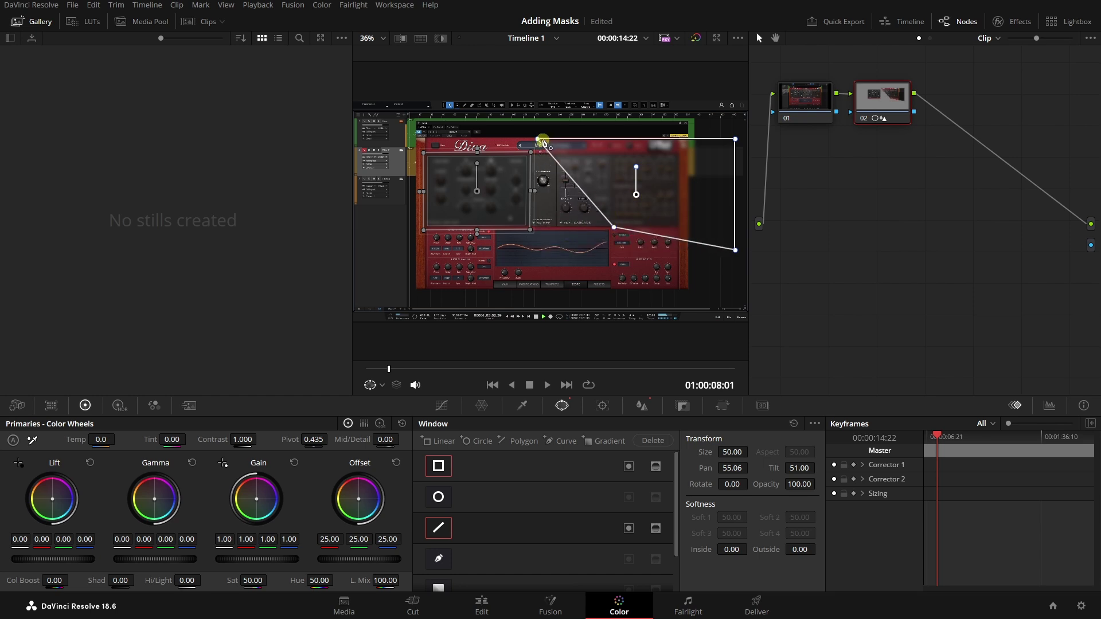
pyautogui.moveTo(538, 140); pyautogui.dragTo(610, 153)
pyautogui.moveTo(735, 139); pyautogui.dragTo(676, 153)
pyautogui.moveTo(734, 251); pyautogui.dragTo(680, 228)
pyautogui.moveTo(677, 153); pyautogui.dragTo(679, 155)
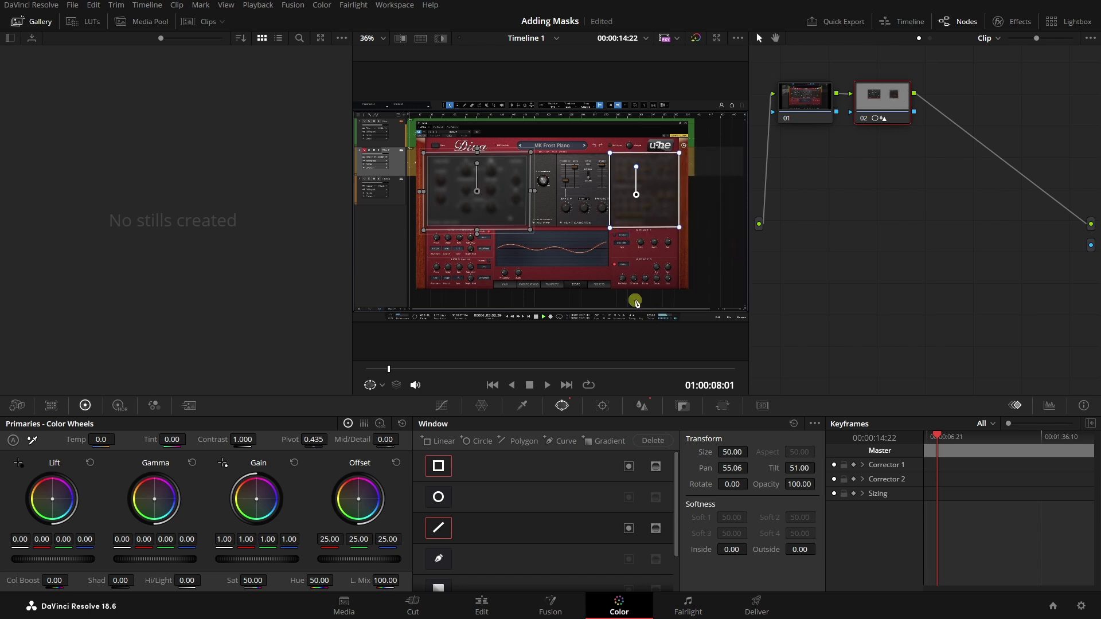
pyautogui.hotkey('ctrl', 'f')
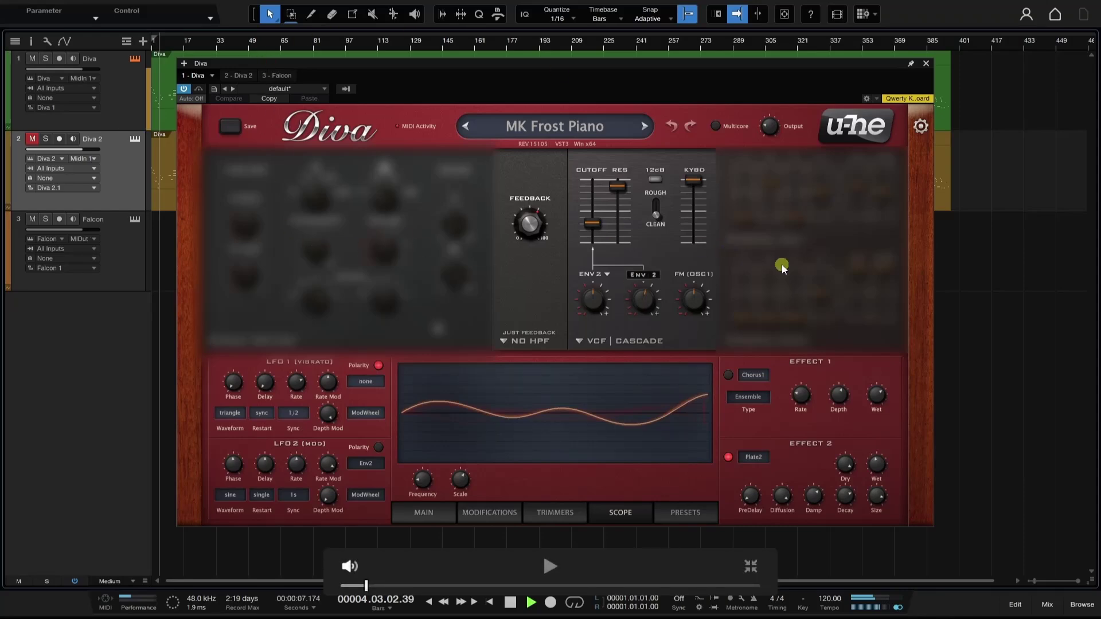
pyautogui.hotkey('ctrl', 'f')
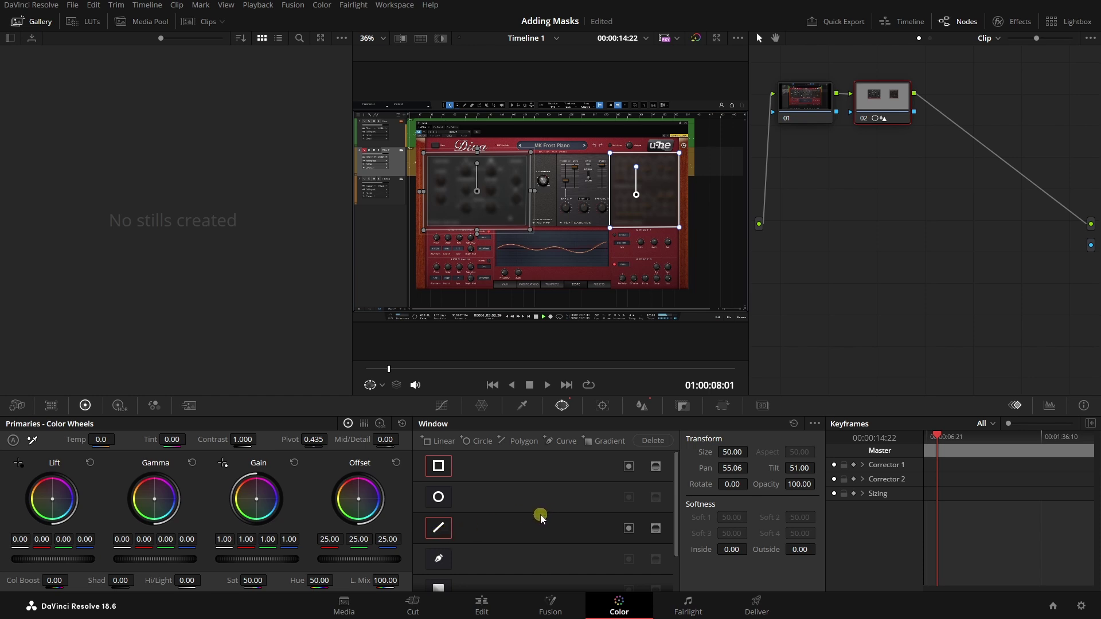
# Add a third Linear window and fit its corners over Diva's lower-right effects section.
pyautogui.scroll(-2, 542, 518)
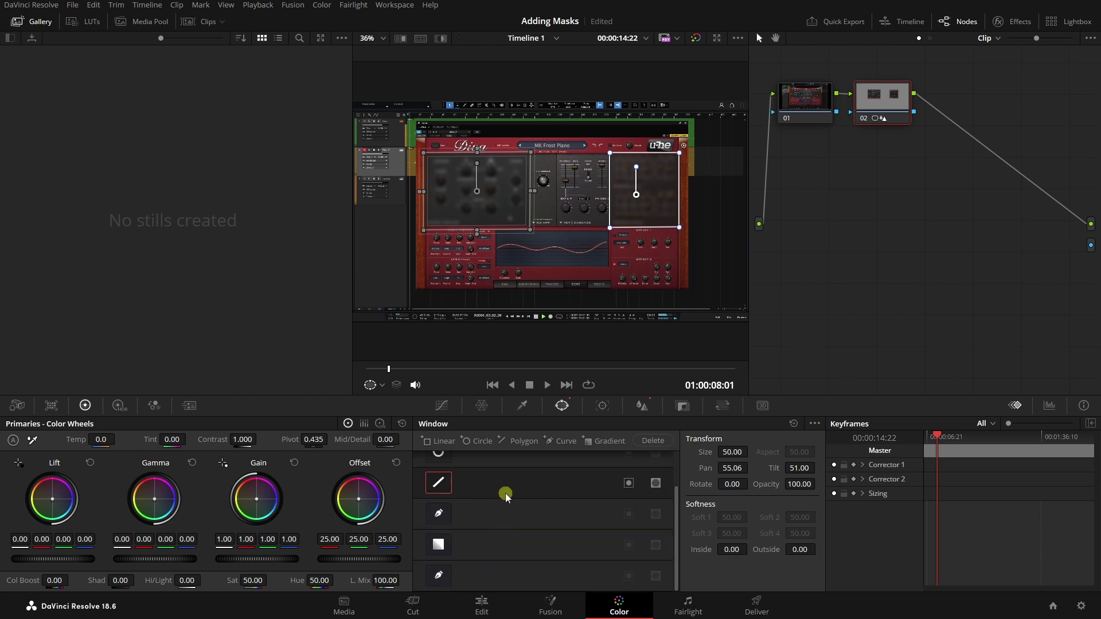
pyautogui.scroll(2, 506, 497)
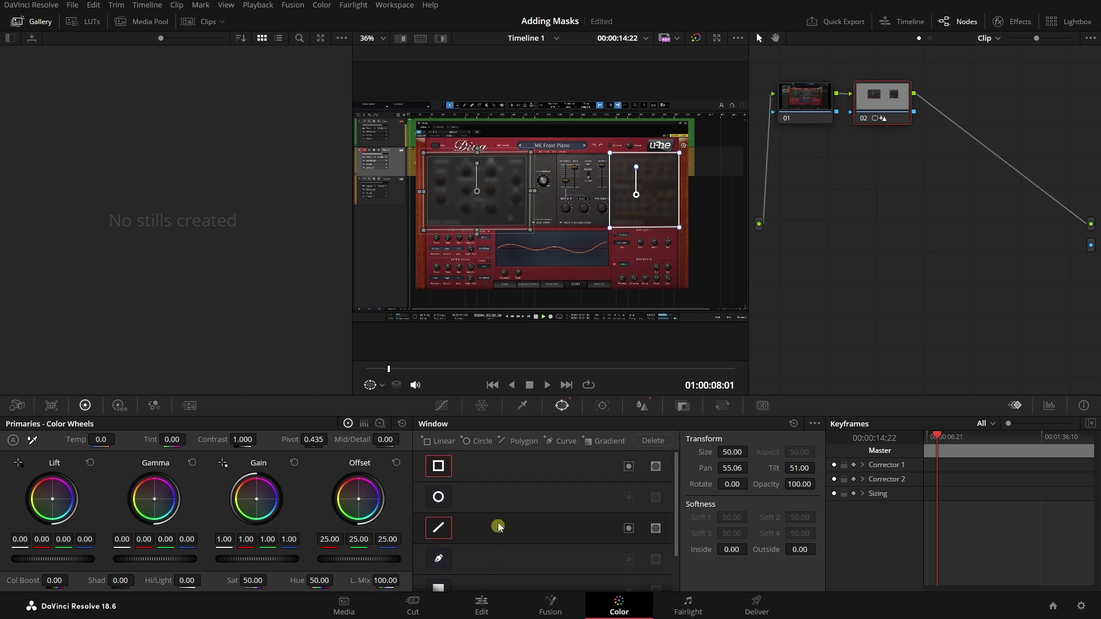
pyautogui.click(442, 445)
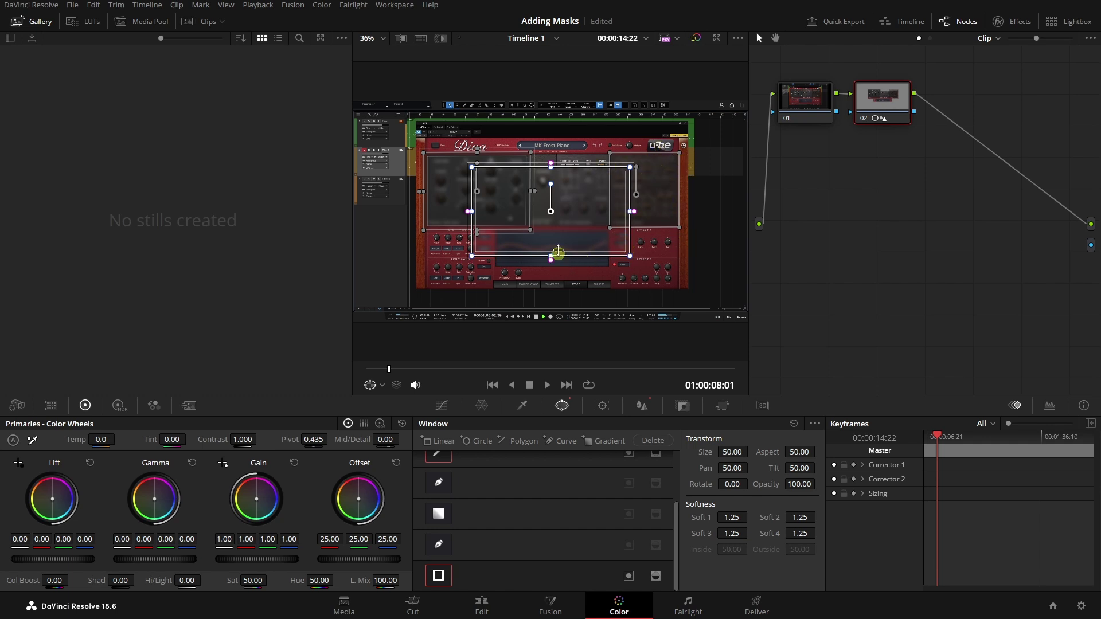
pyautogui.moveTo(551, 210); pyautogui.dragTo(635, 253)
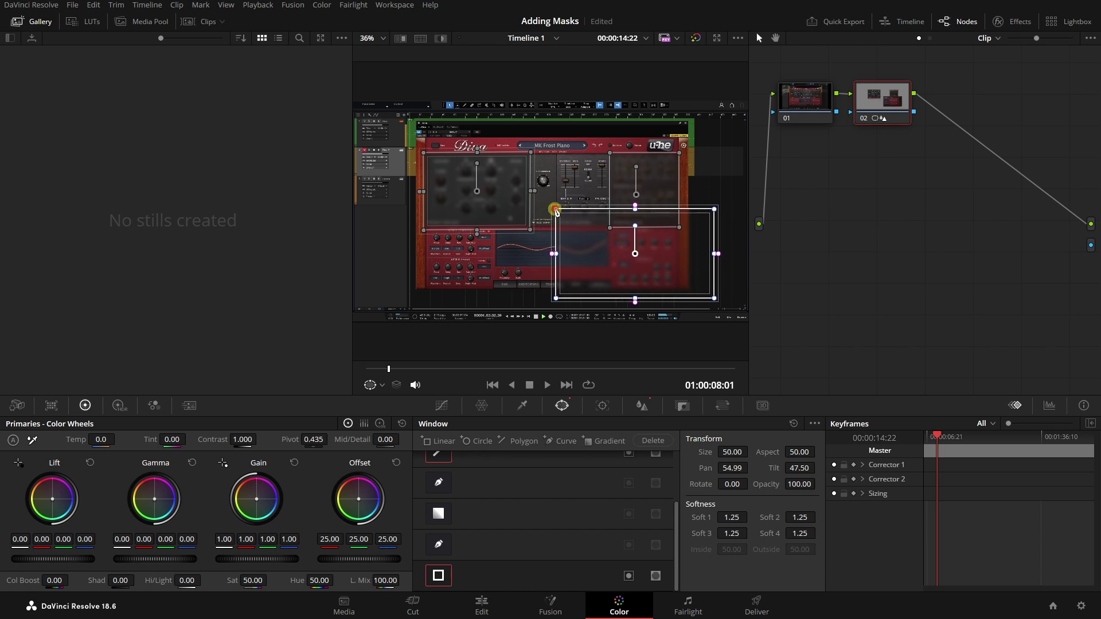
pyautogui.moveTo(555, 210); pyautogui.dragTo(615, 238)
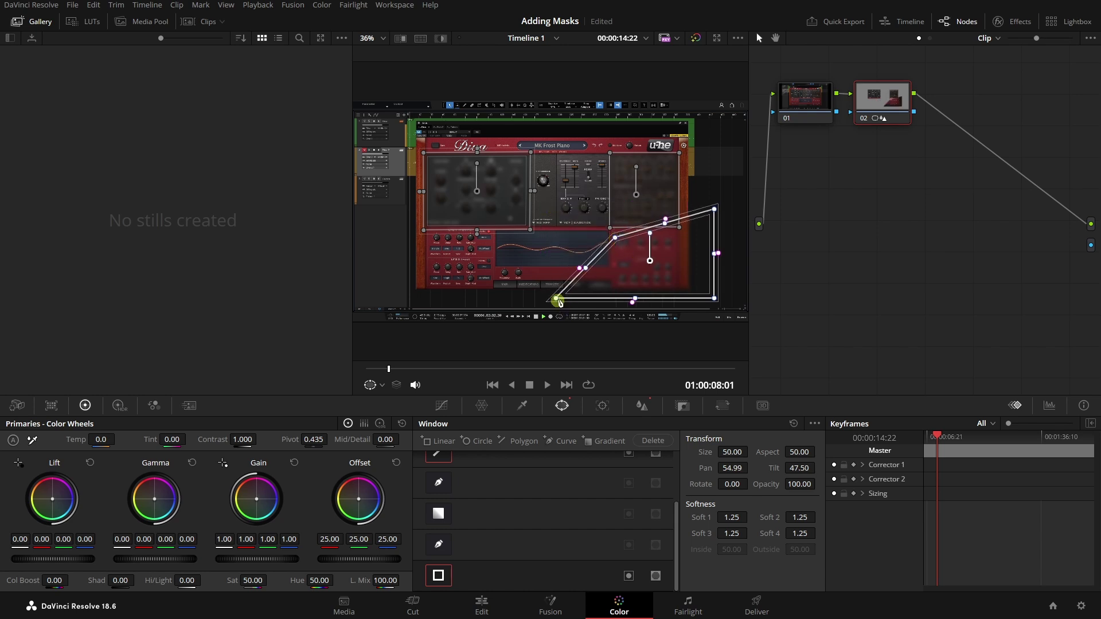
pyautogui.moveTo(556, 299); pyautogui.dragTo(614, 290)
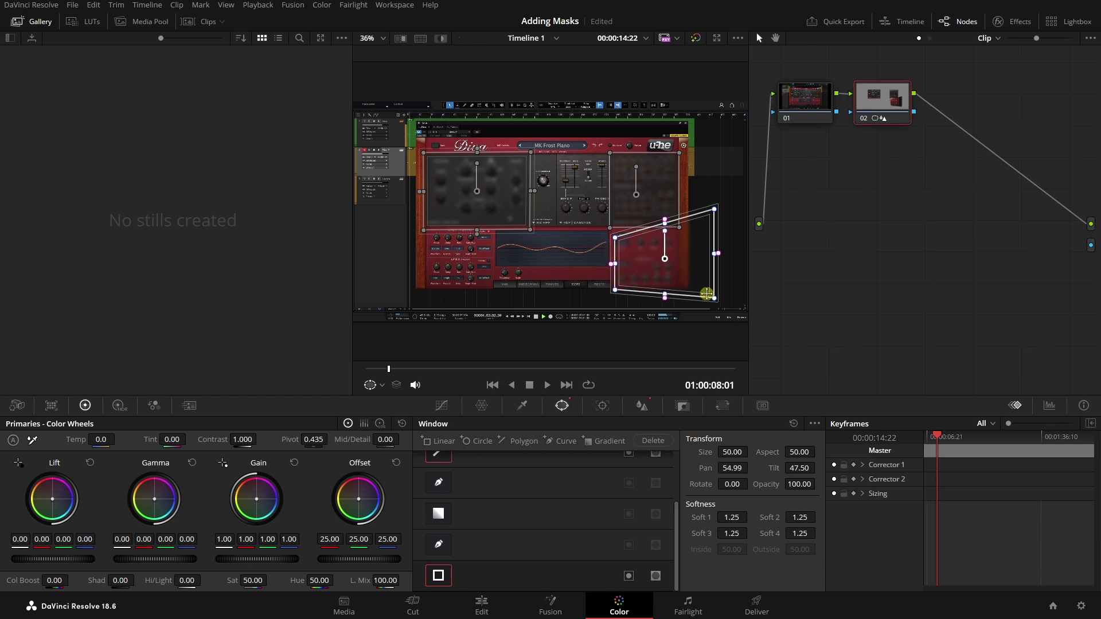
pyautogui.moveTo(714, 298); pyautogui.dragTo(687, 296)
pyautogui.moveTo(715, 209); pyautogui.dragTo(681, 234)
pyautogui.moveTo(615, 289); pyautogui.dragTo(612, 295)
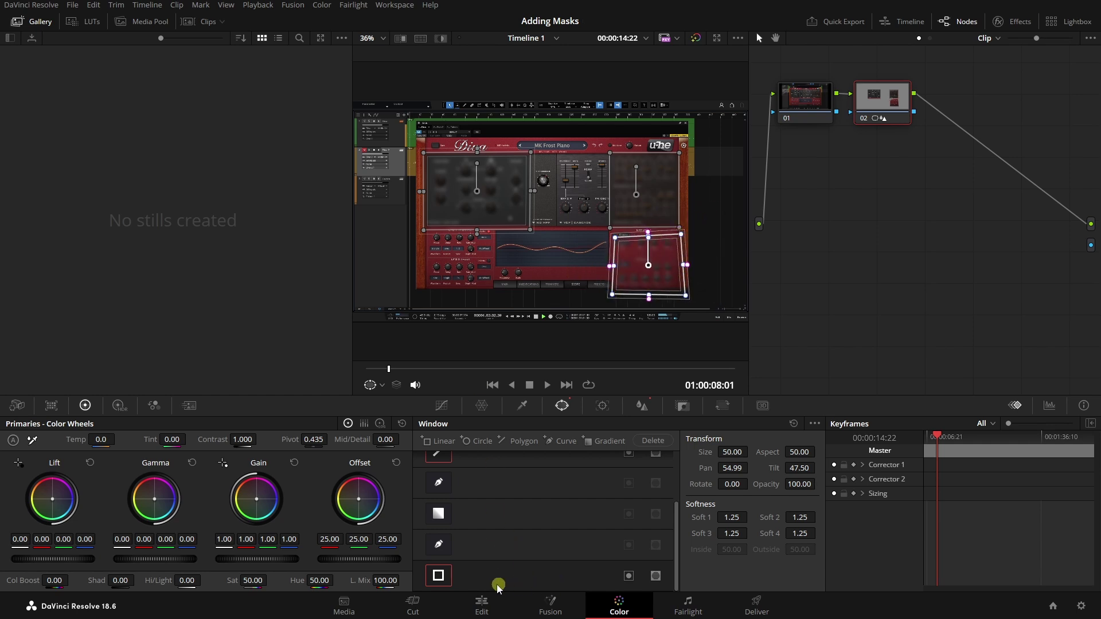
# Select the third lower-right window and delete it.
pyautogui.scroll(2, 450, 579)
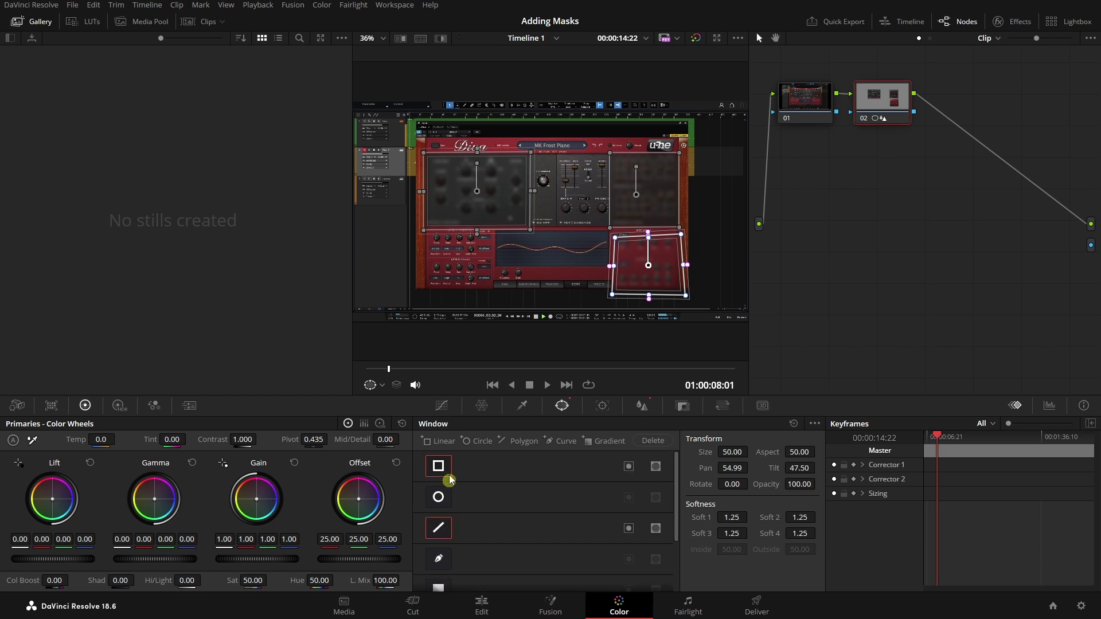
pyautogui.scroll(-2, 485, 484)
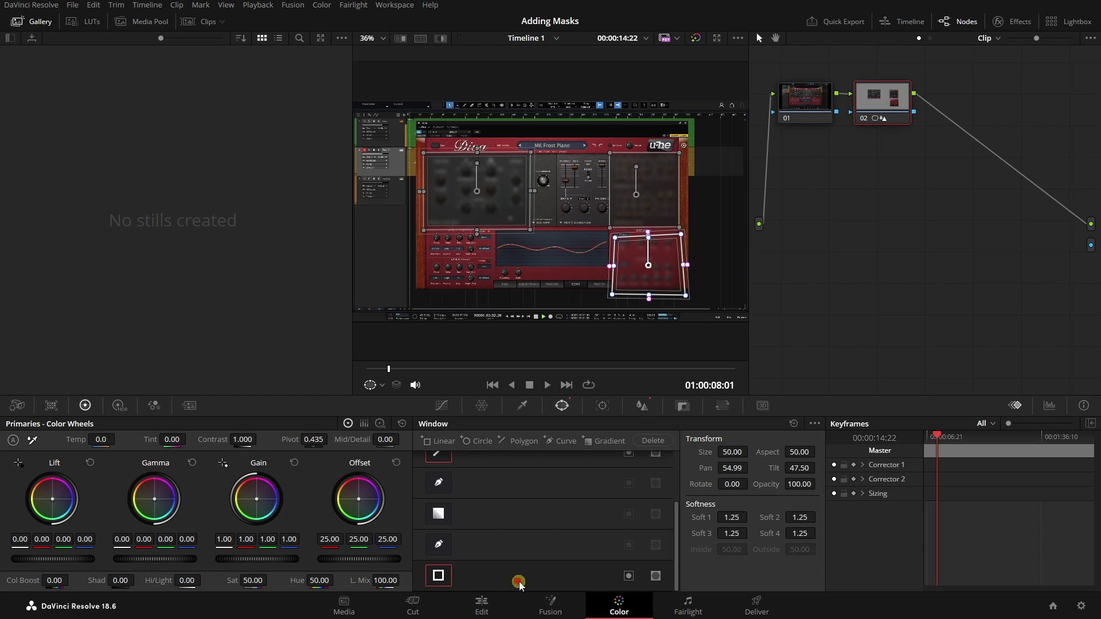
pyautogui.click(549, 540)
pyautogui.click(543, 575)
pyautogui.click(552, 548)
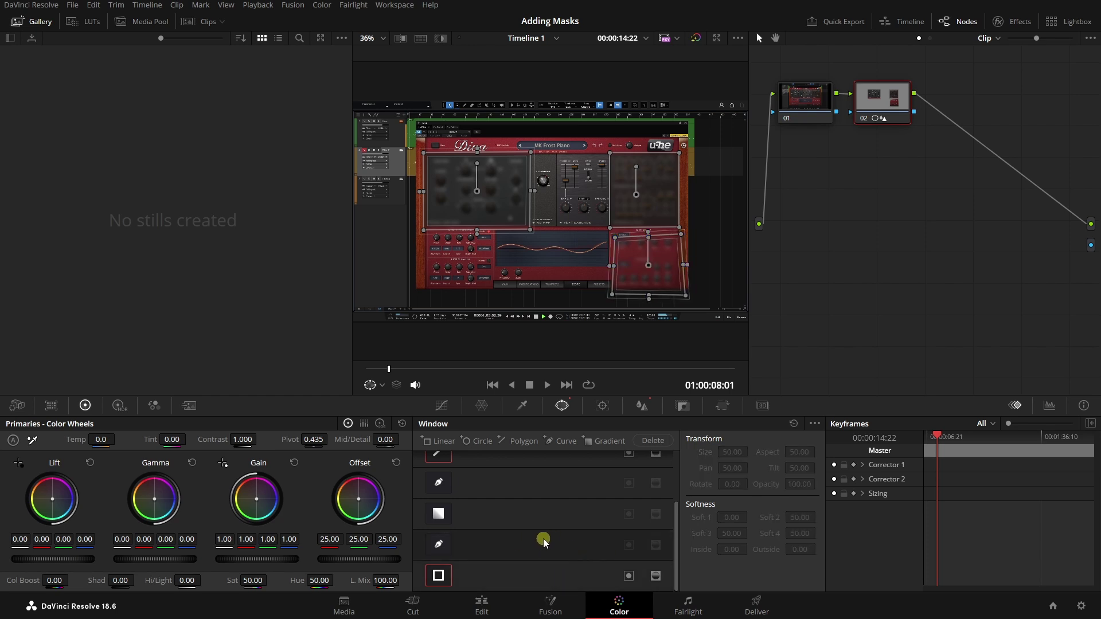
pyautogui.click(555, 583)
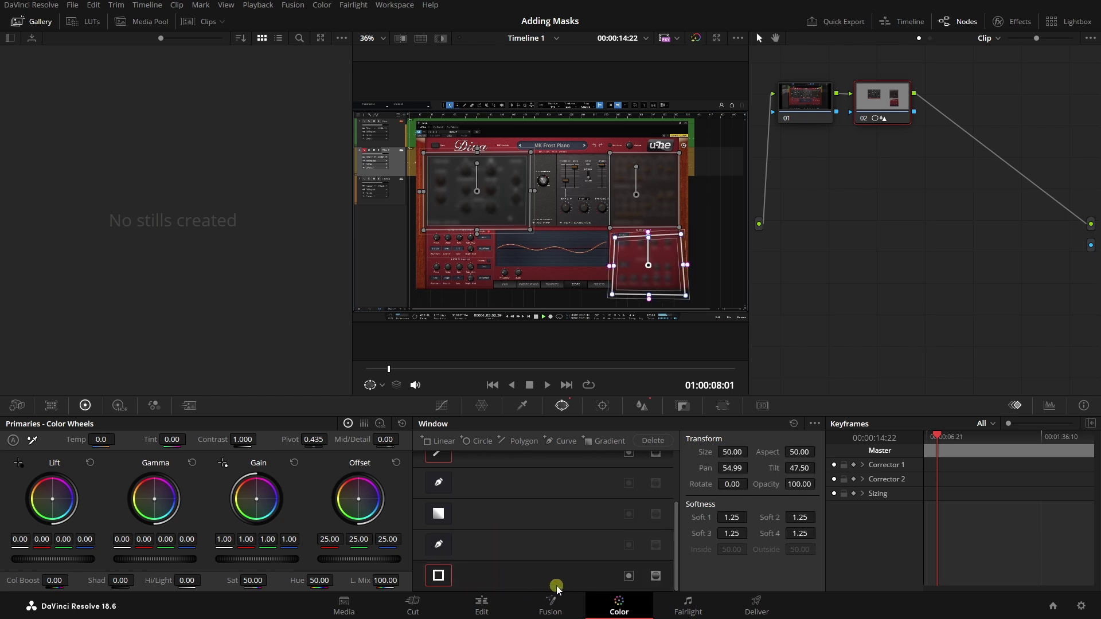
pyautogui.click(655, 441)
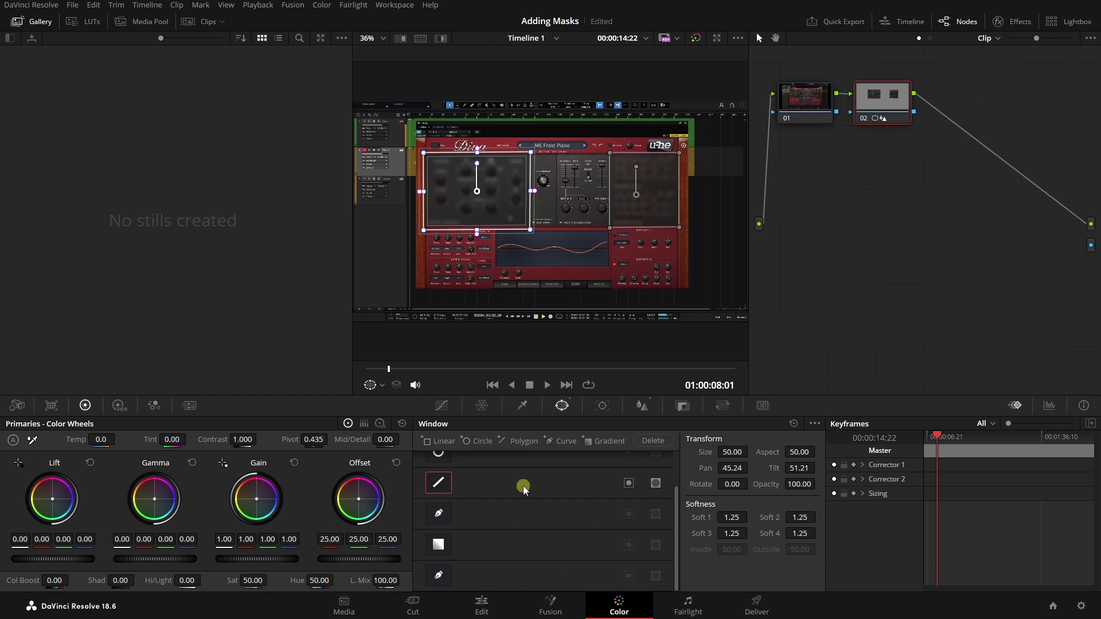
# Attempt to delete the default linear and rectangle windows, dismissing each cannot-delete warning.
pyautogui.scroll(1, 526, 539)
pyautogui.scroll(-1, 500, 565)
pyautogui.click(528, 581)
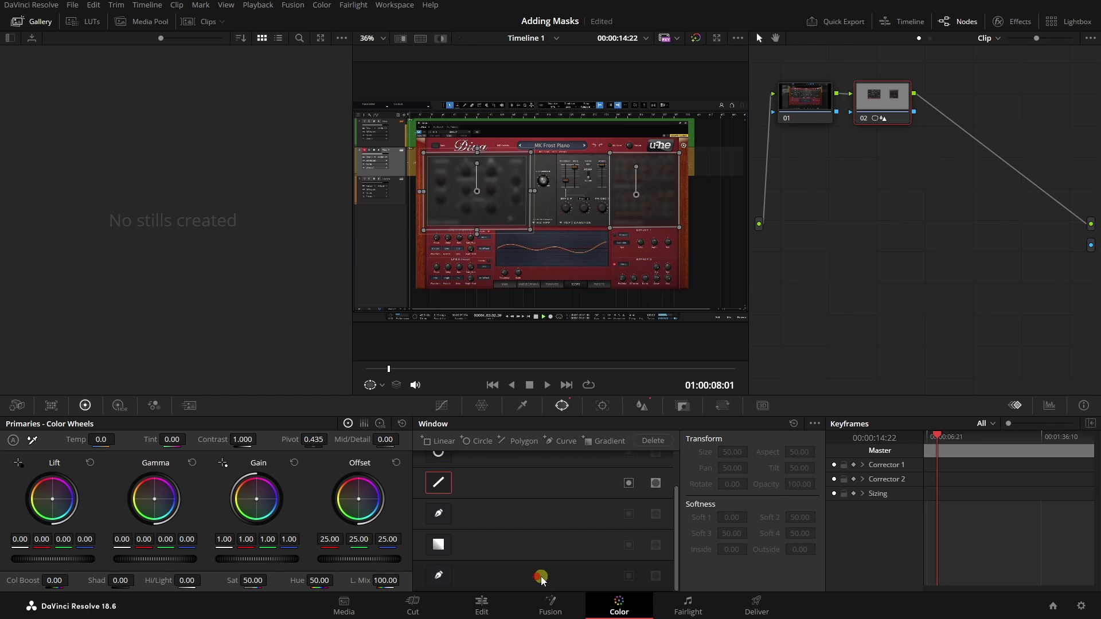
pyautogui.click(653, 441)
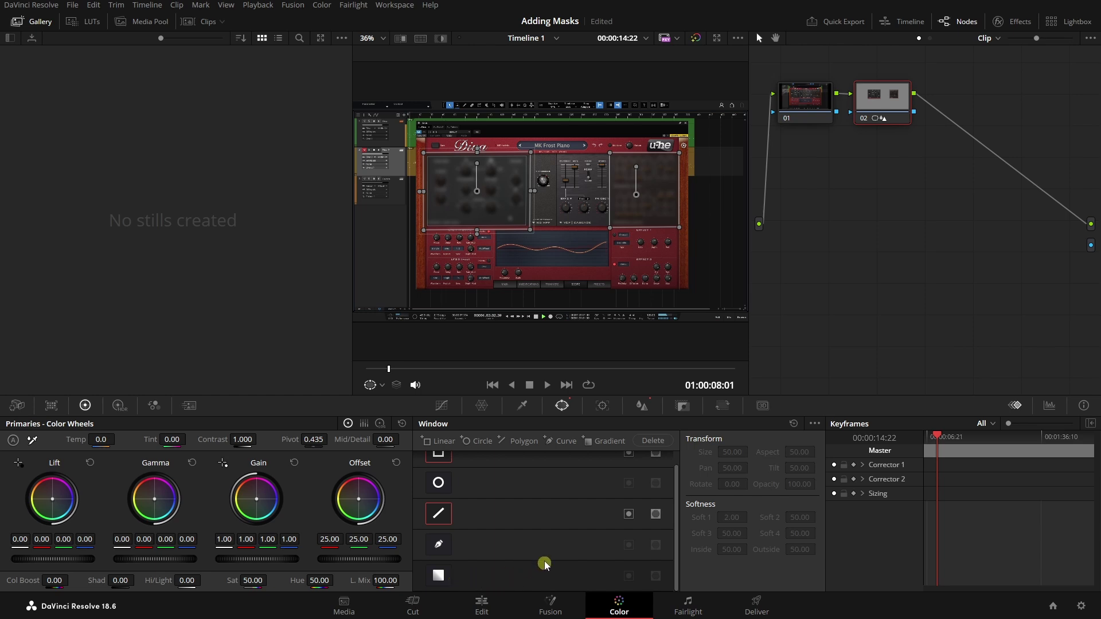
pyautogui.click(652, 440)
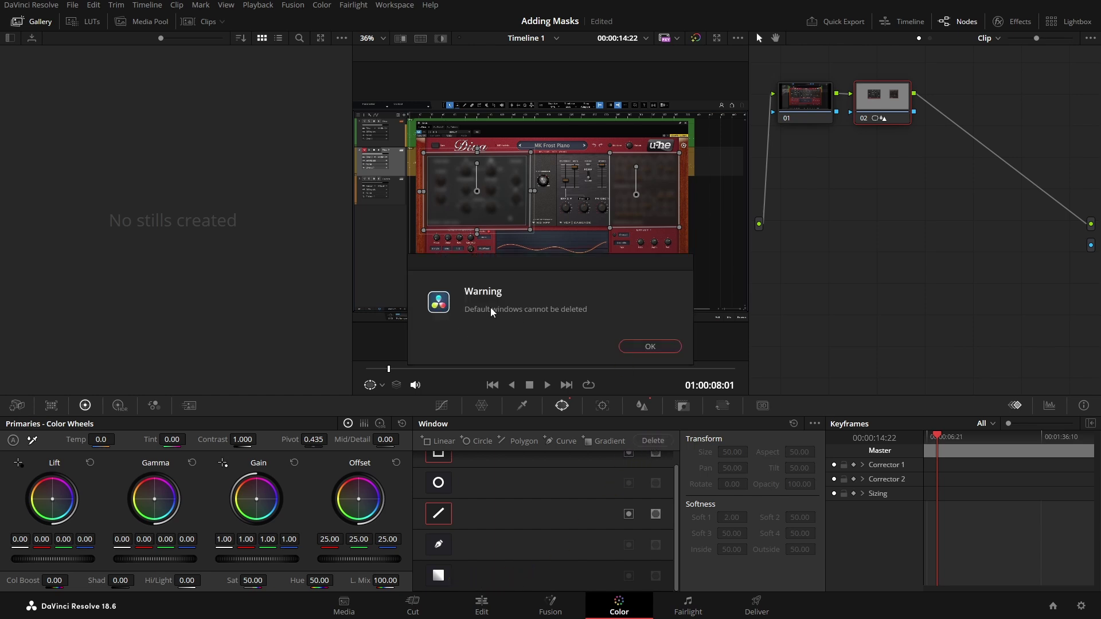
pyautogui.click(657, 356)
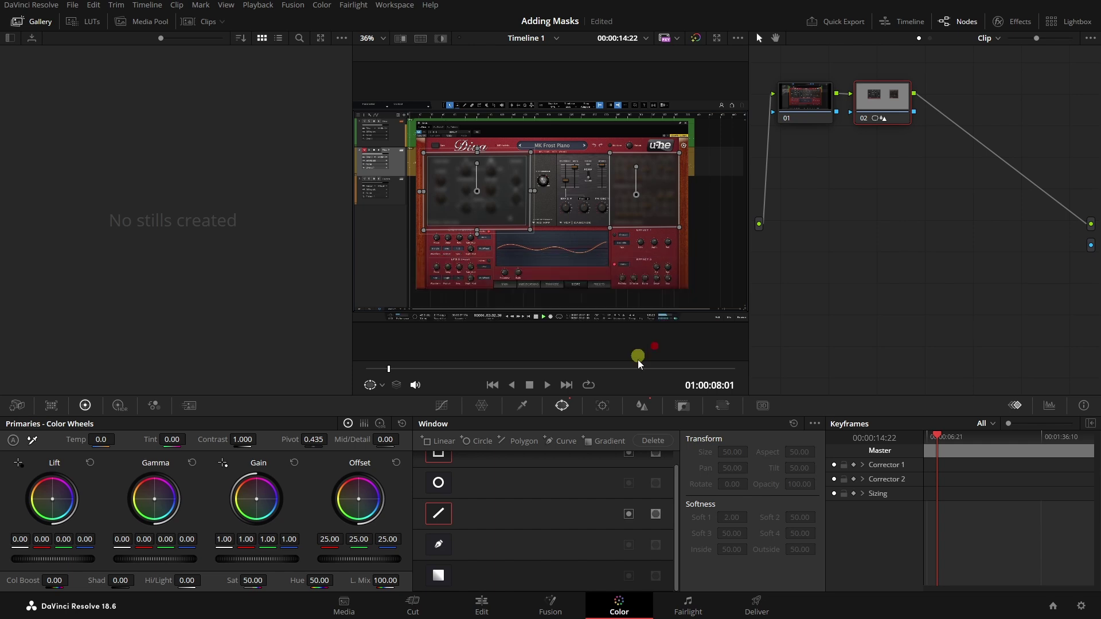
pyautogui.click(530, 469)
pyautogui.click(654, 440)
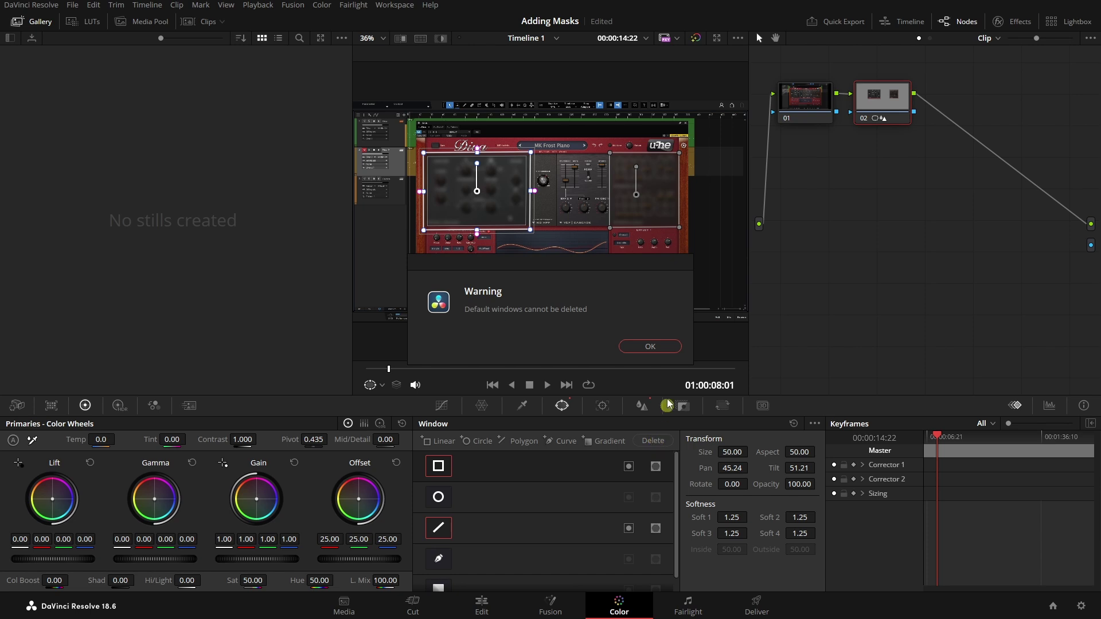
pyautogui.click(649, 350)
pyautogui.click(510, 537)
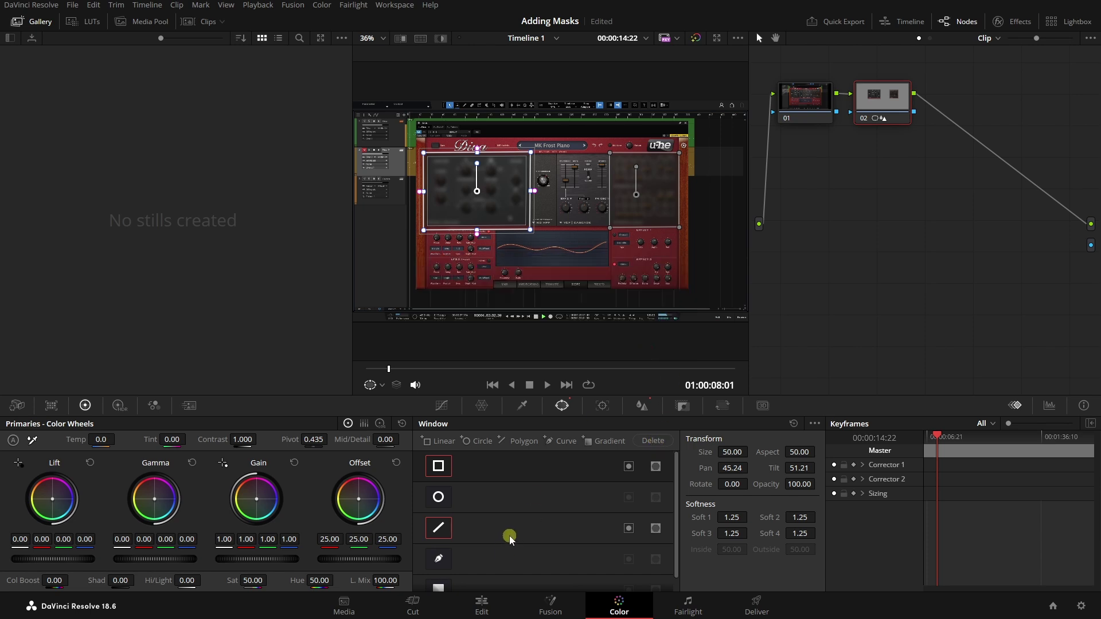
pyautogui.scroll(-1, 535, 512)
# Add two circle windows, delete them both, and return to the Edit page.
pyautogui.scroll(1, 522, 502)
pyautogui.scroll(-1, 465, 519)
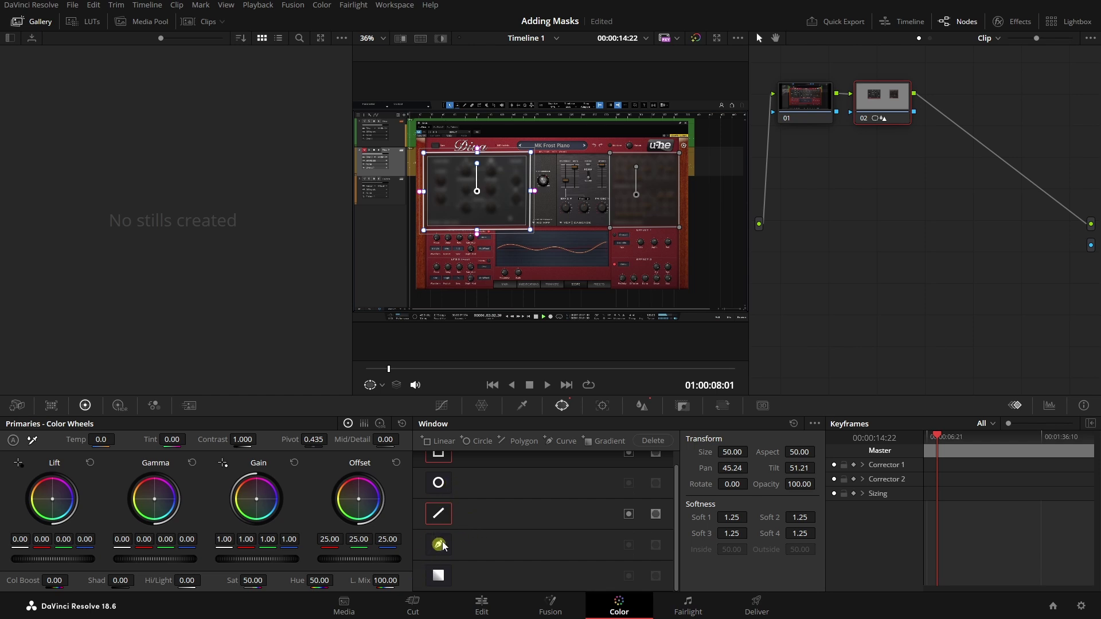
pyautogui.click(479, 443)
pyautogui.click(480, 443)
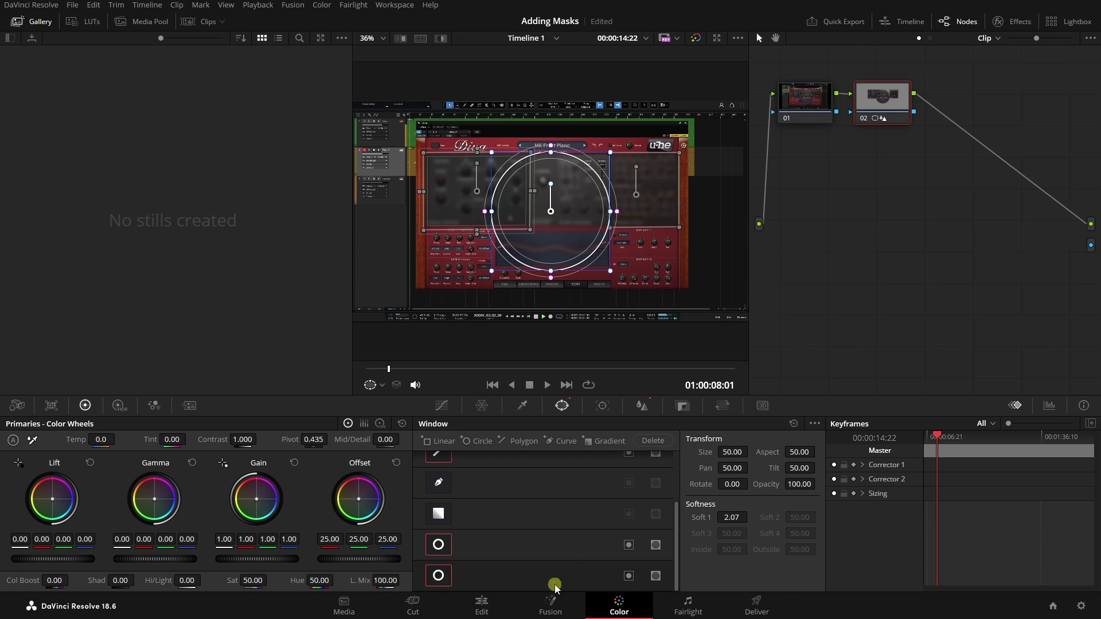
pyautogui.click(645, 444)
pyautogui.click(636, 445)
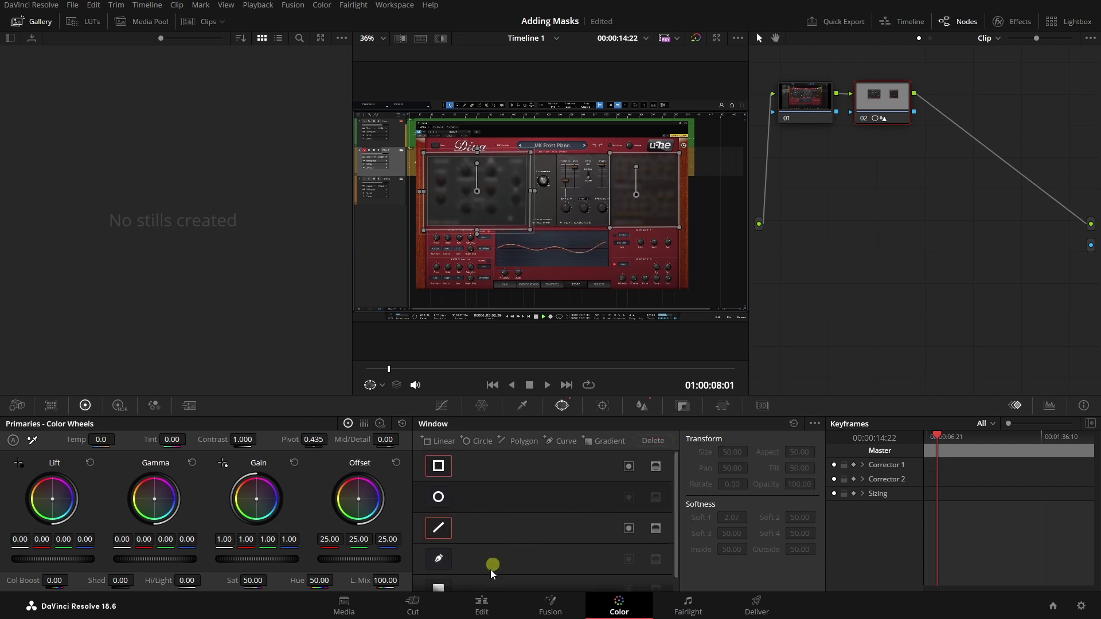
pyautogui.click(481, 603)
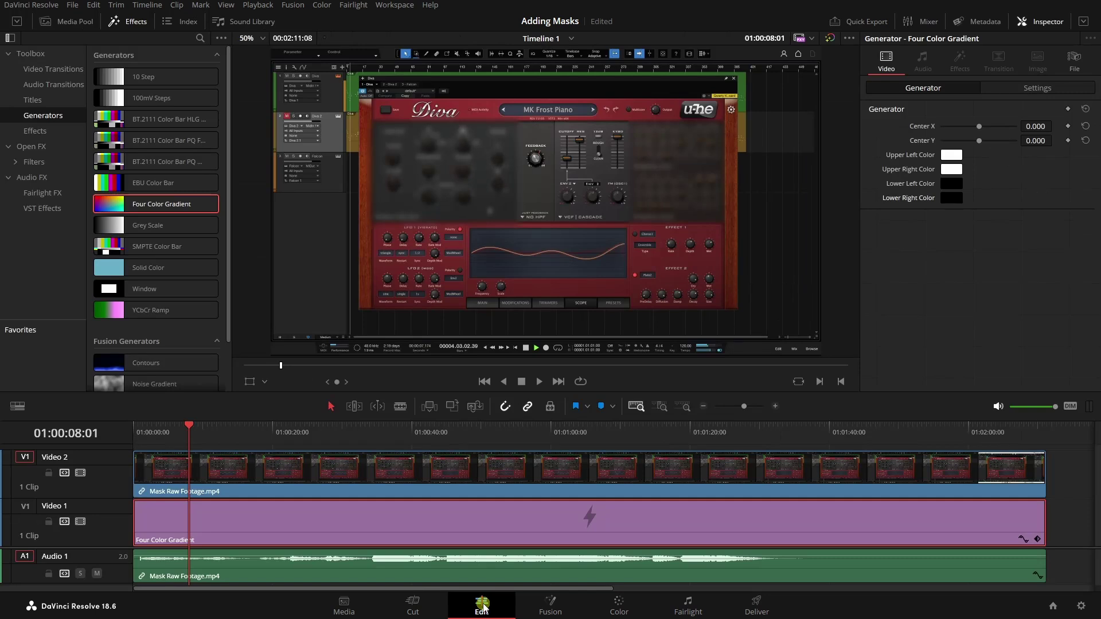
# Play the timeline from 01:00:40:13, skip ahead to about 01:01:08, and view it full screen.
pyautogui.click(415, 432)
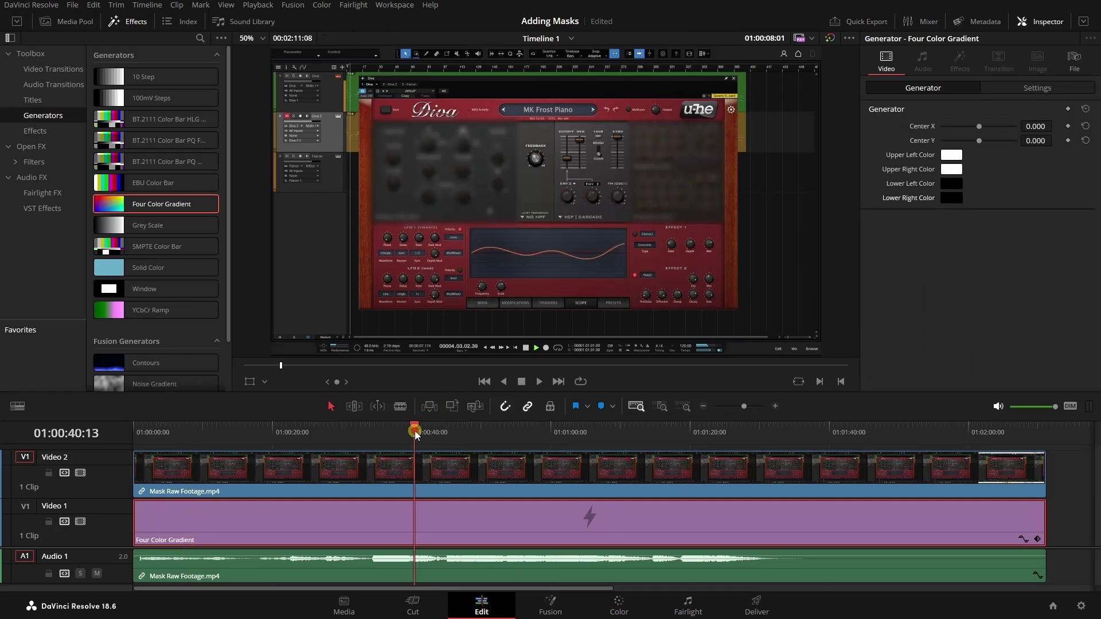
pyautogui.press('space')
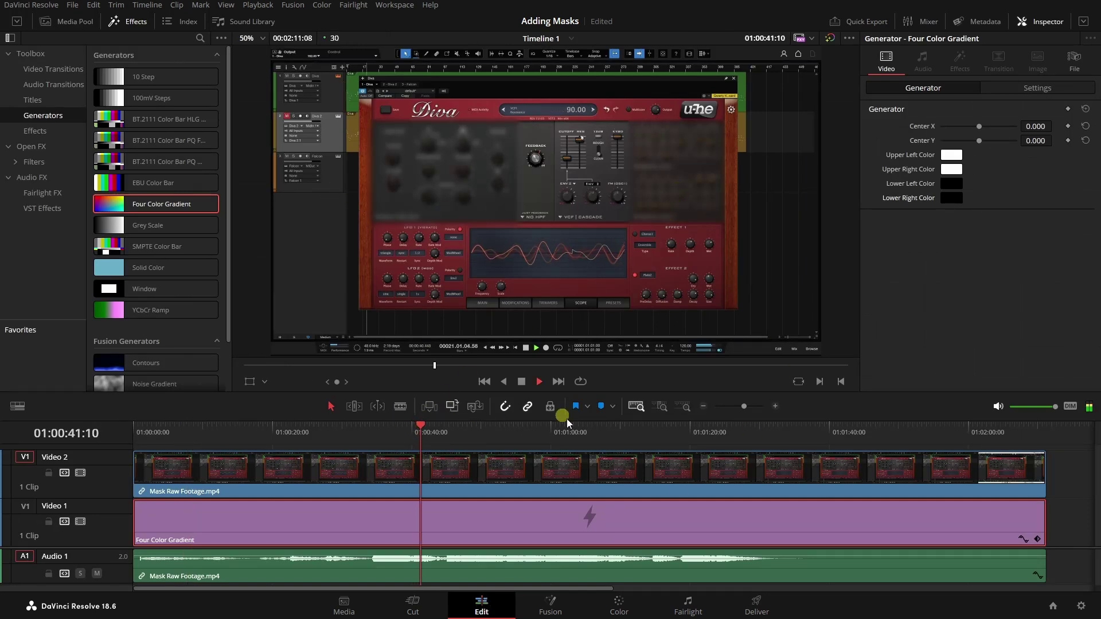
pyautogui.click(616, 436)
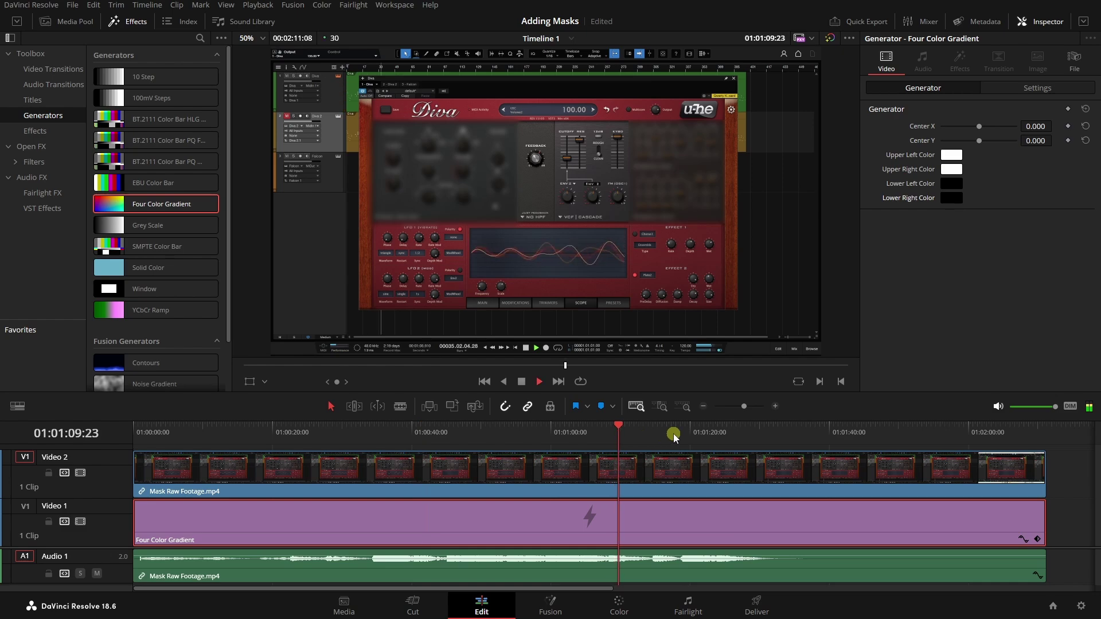
pyautogui.hotkey('ctrl', 'f')
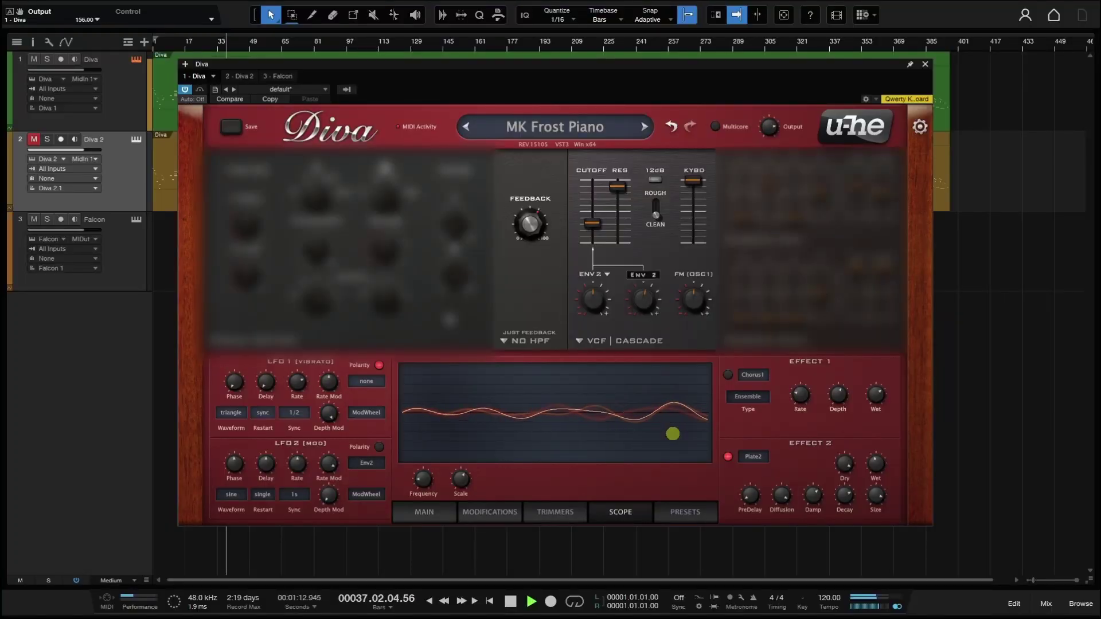
pyautogui.moveTo(880, 339)
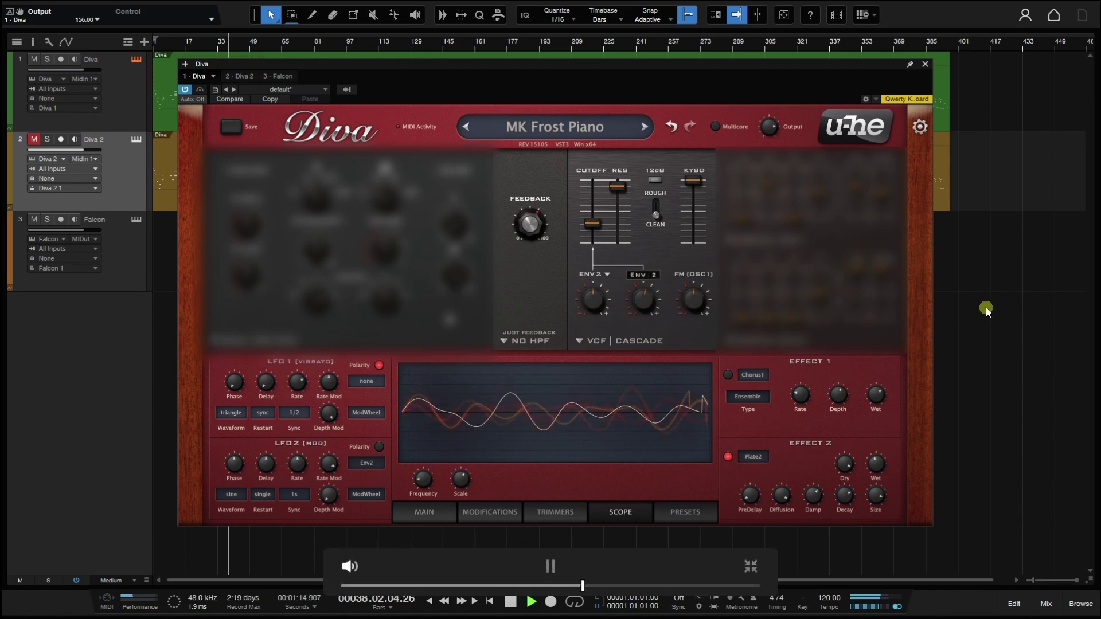